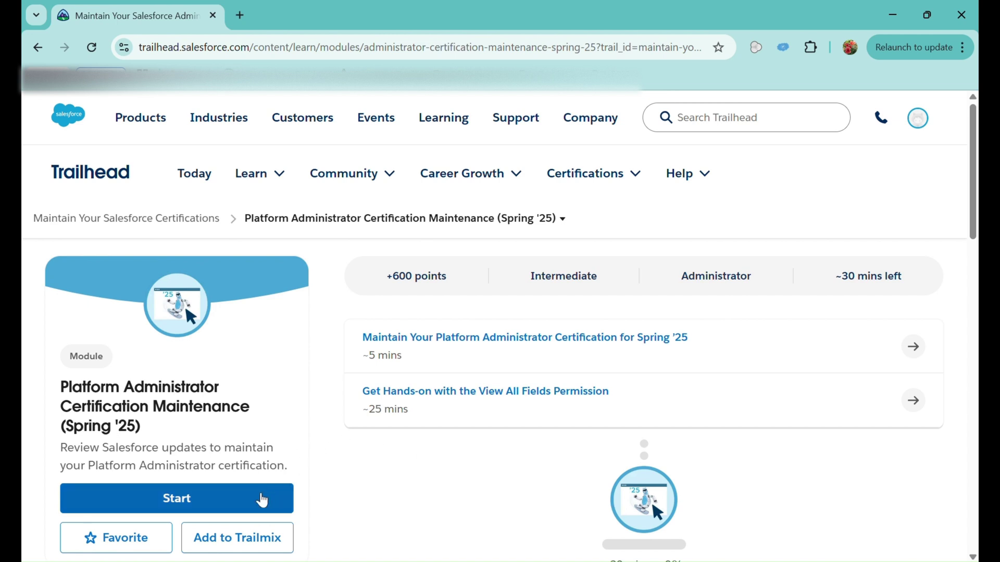
Start the Spring '25 maintenance module and read down to the permission set group summaries section
click(253, 507)
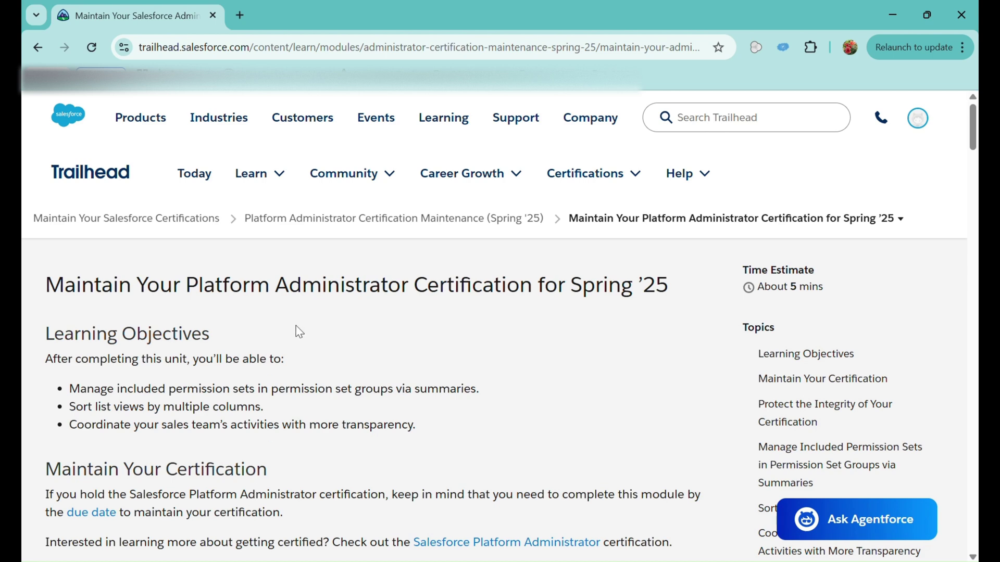
scroll(430, 458, down, 3)
scroll(430, 457, down, 1)
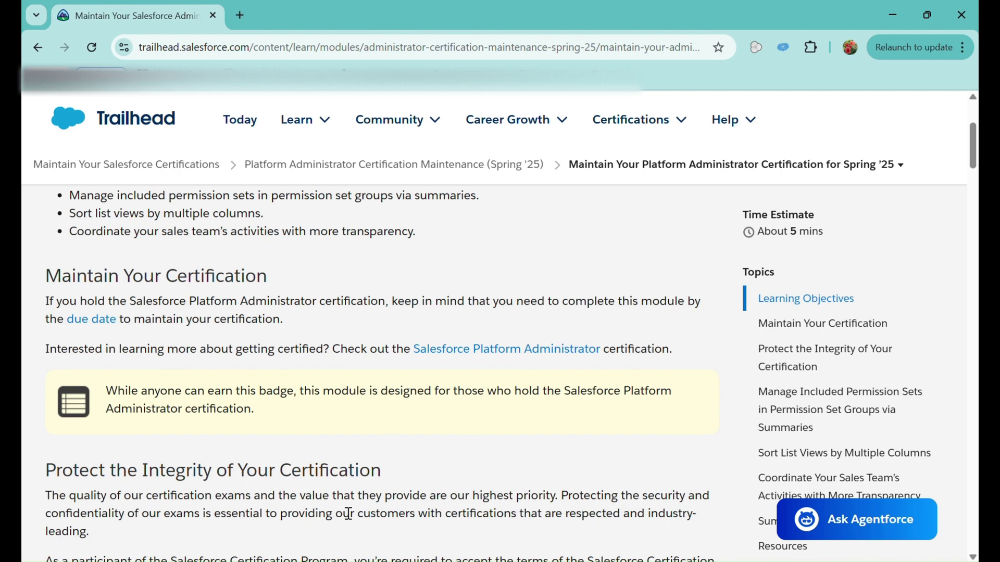
scroll(348, 513, down, 2)
scroll(348, 513, down, 3)
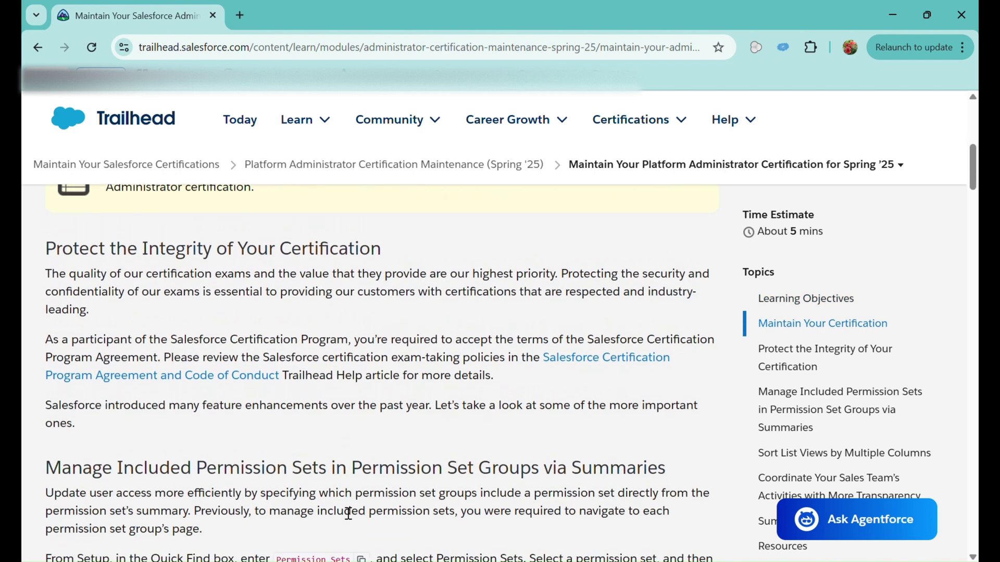
scroll(348, 513, down, 2)
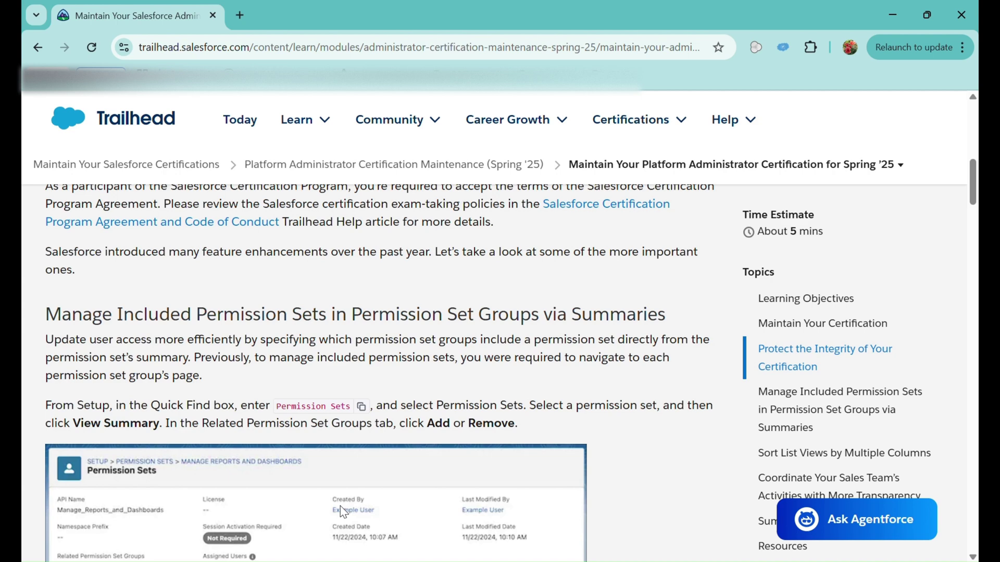
scroll(341, 506, down, 4)
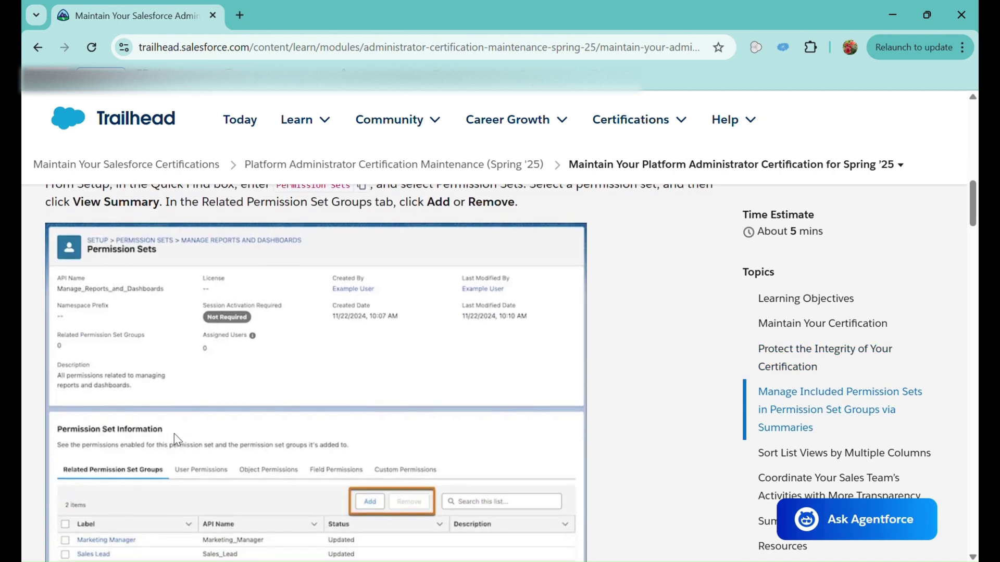
scroll(192, 435, down, 2)
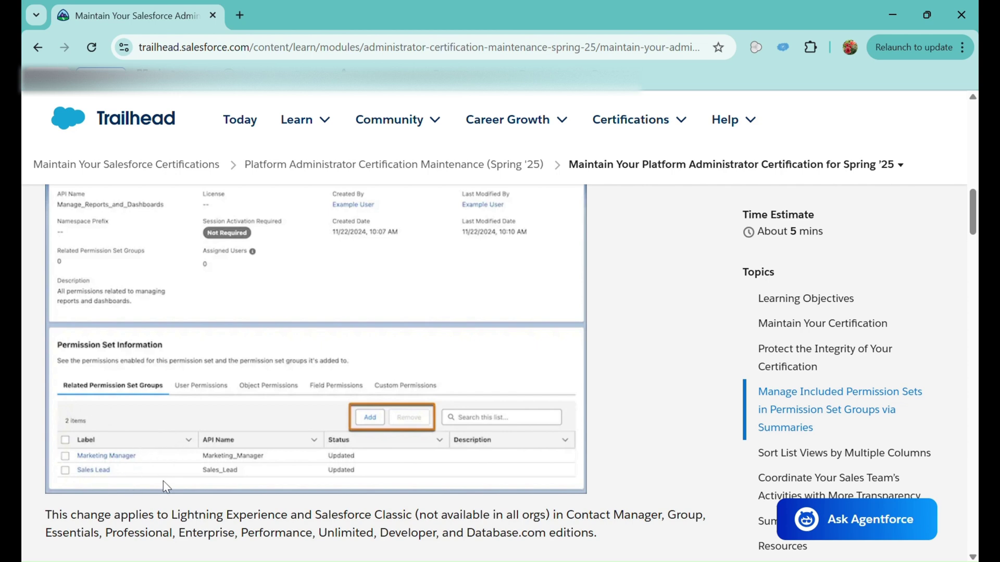
scroll(170, 338, up, 1)
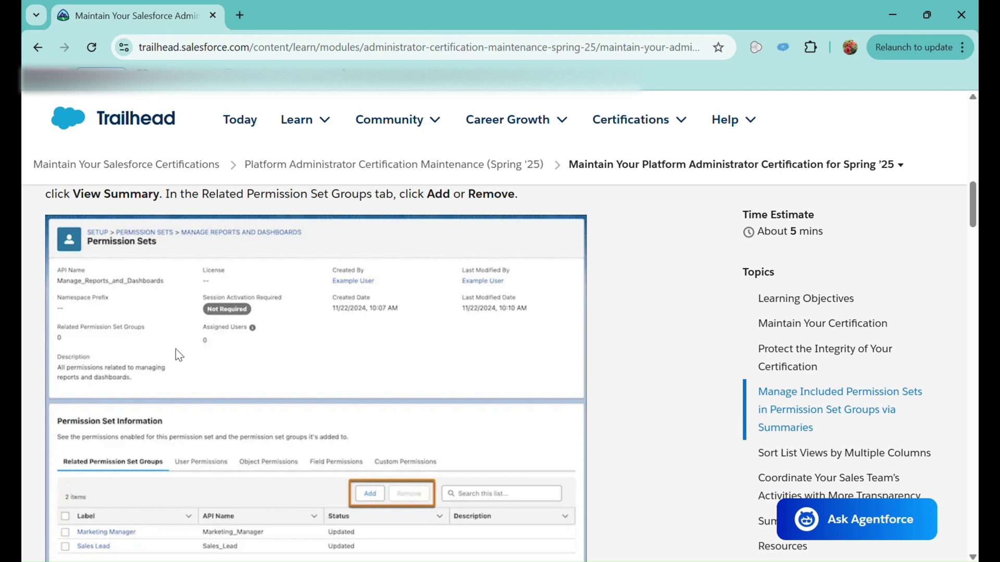
scroll(242, 401, down, 1)
scroll(242, 401, up, 1)
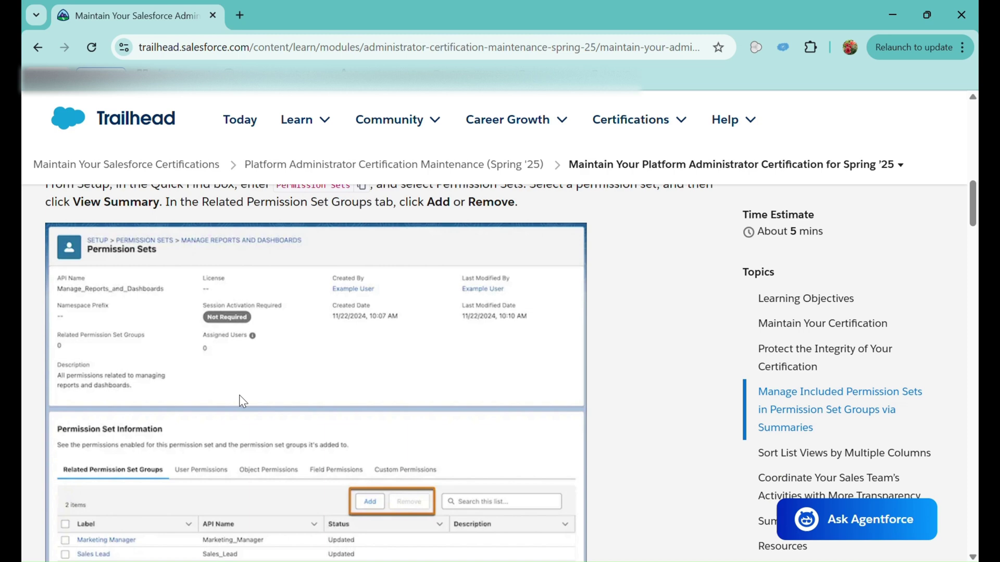
scroll(239, 394, down, 4)
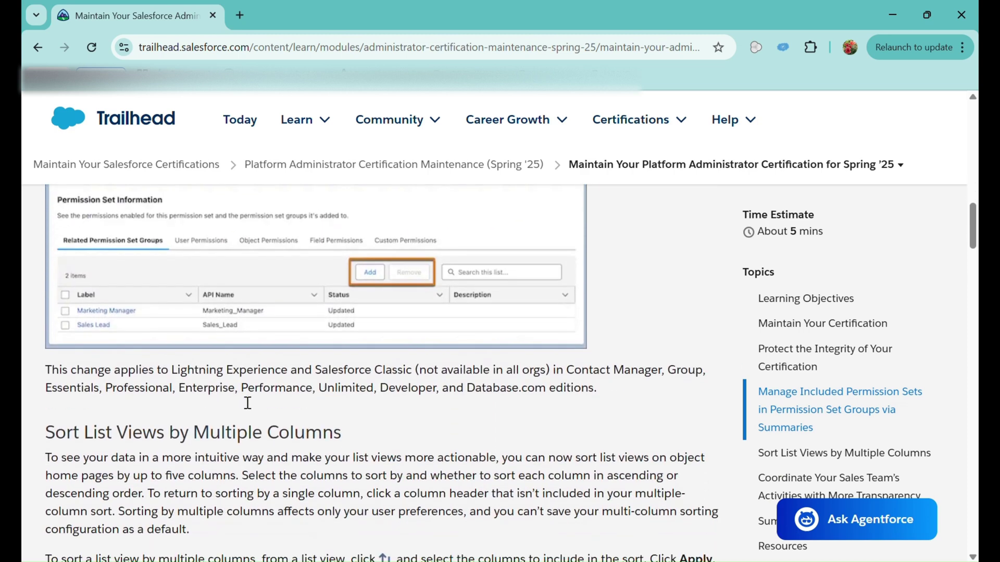
scroll(247, 403, down, 1)
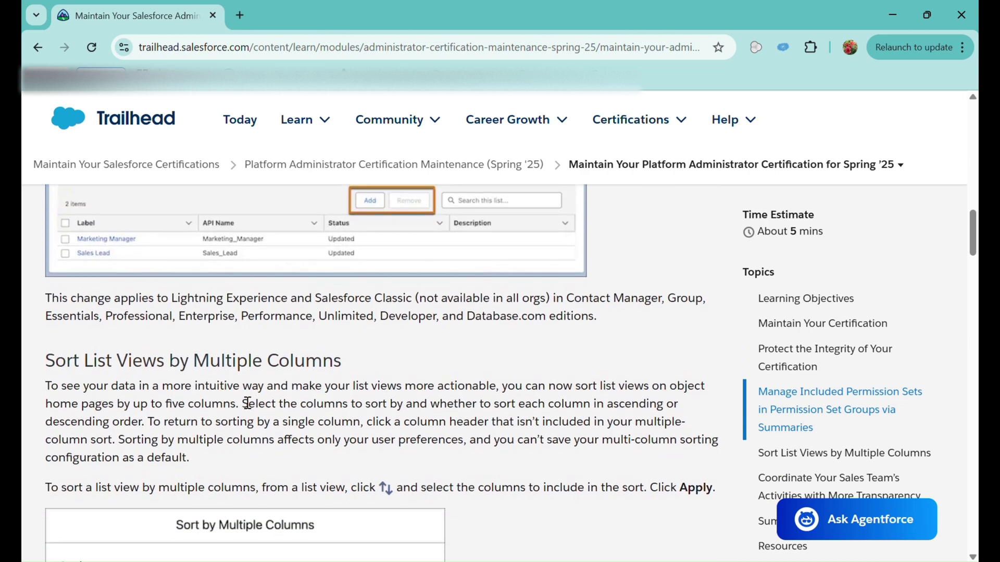
scroll(247, 403, down, 1)
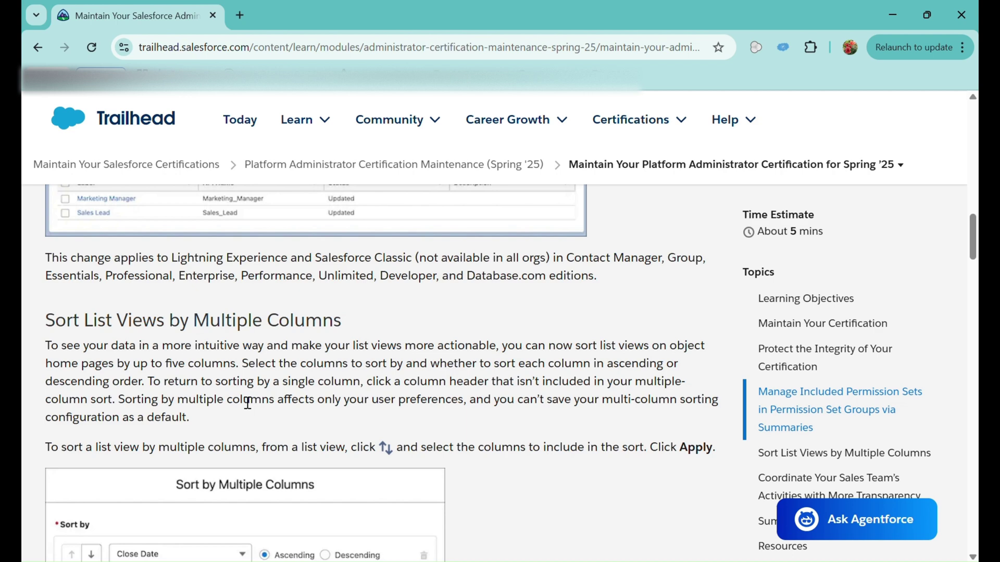
scroll(247, 403, down, 1)
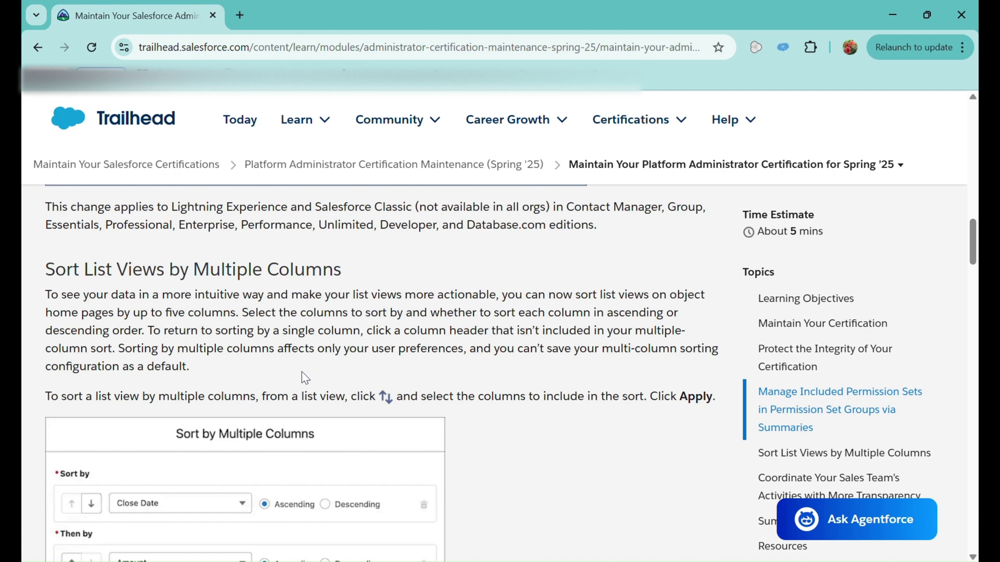
scroll(301, 371, down, 1)
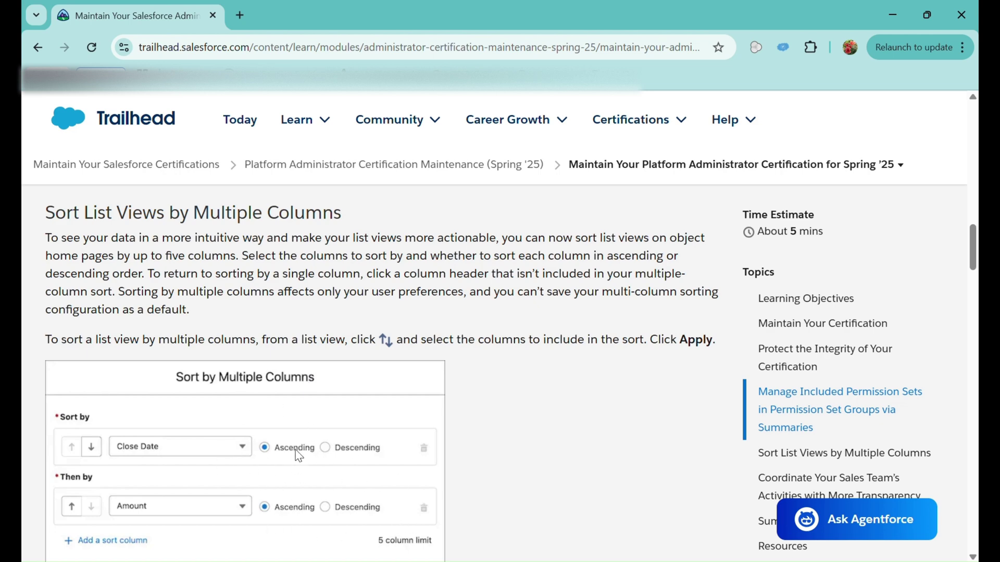
scroll(265, 492, down, 1)
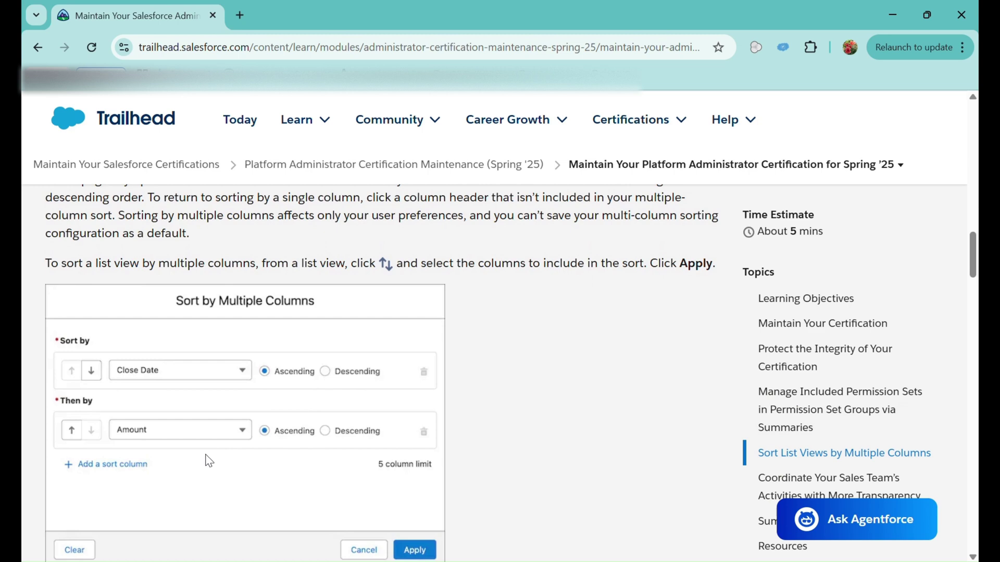
scroll(209, 464, down, 2)
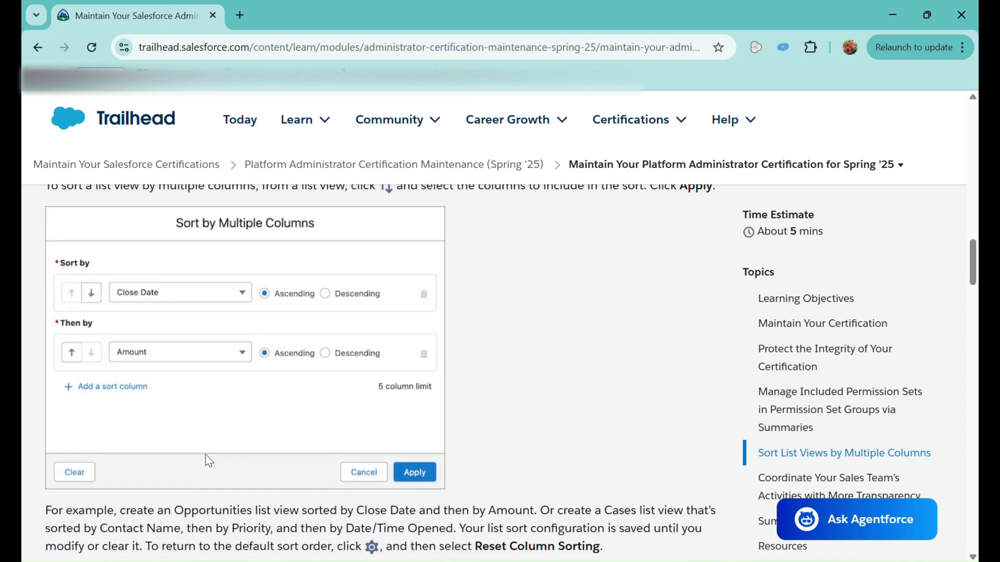
scroll(209, 460, down, 2)
scroll(209, 460, down, 2)
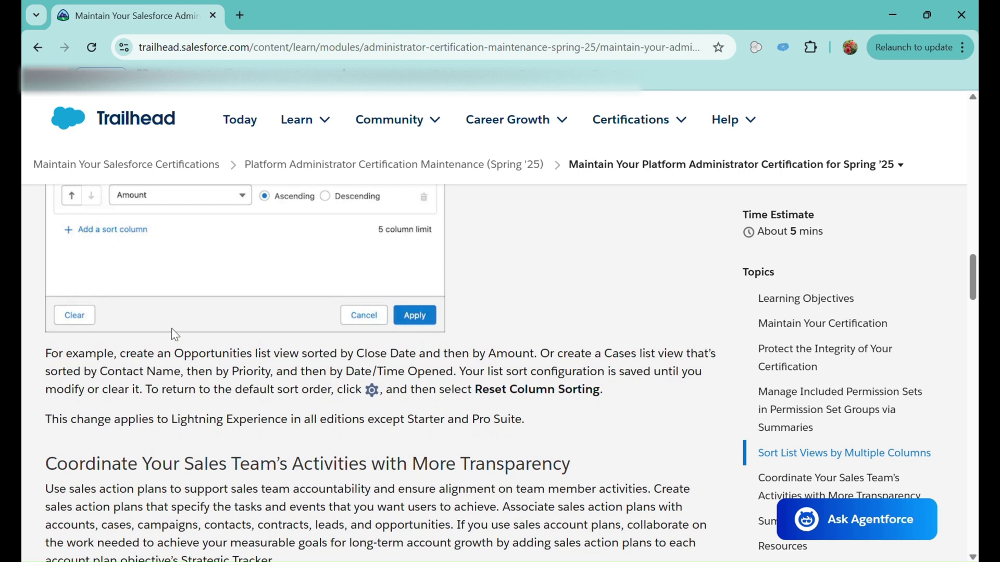
scroll(172, 333, down, 3)
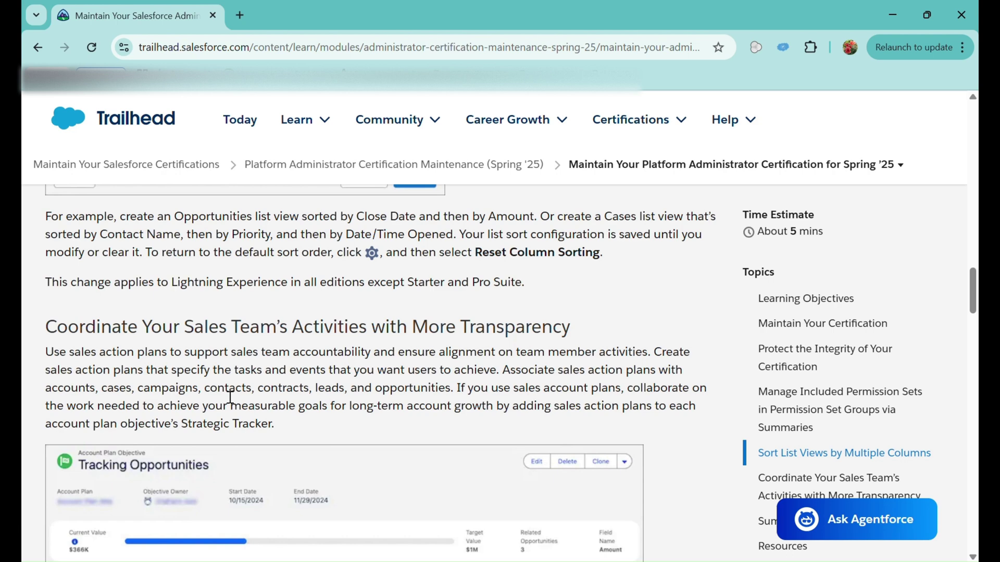
scroll(230, 398, down, 1)
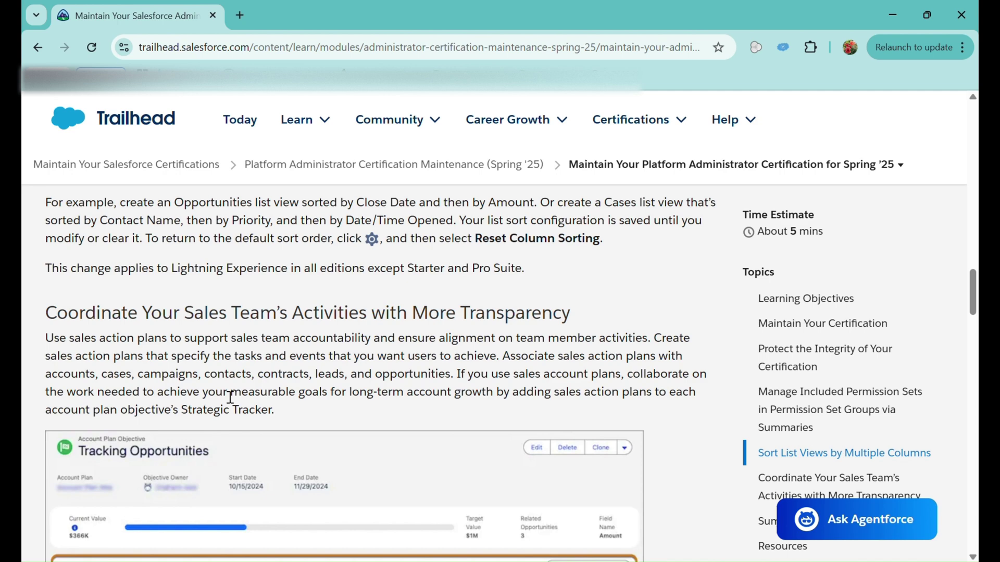
scroll(230, 397, down, 5)
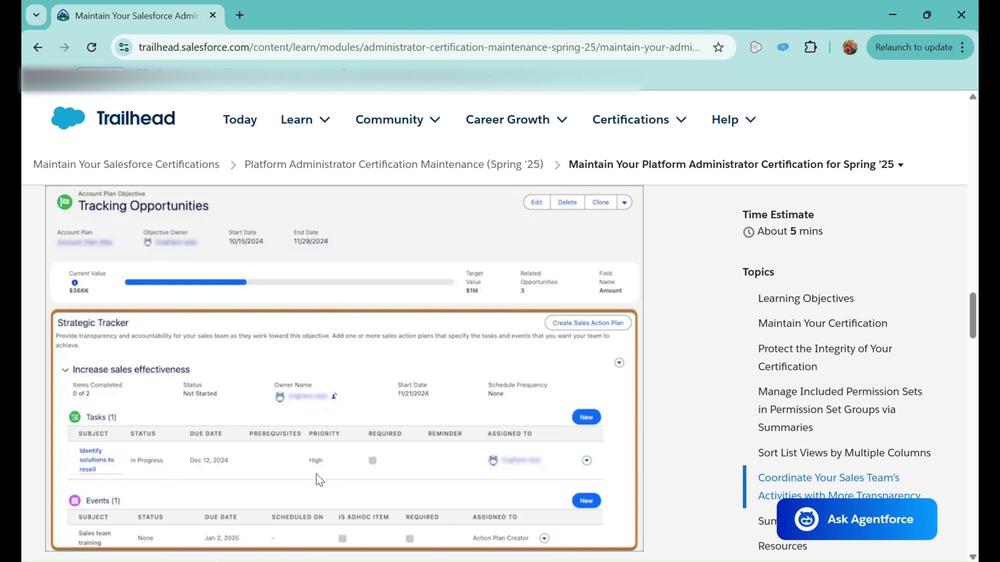
scroll(75, 210, up, 1)
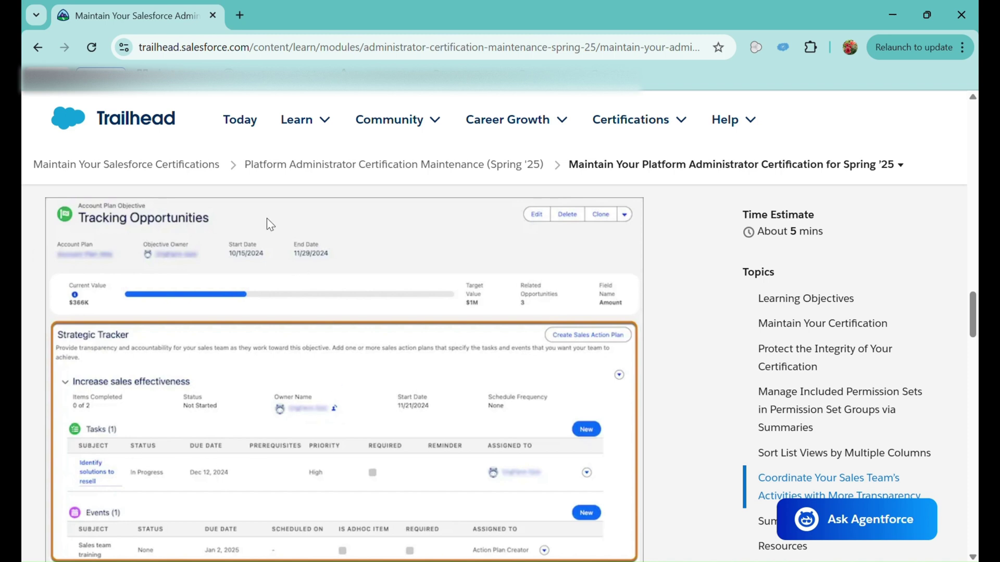
scroll(136, 341, down, 1)
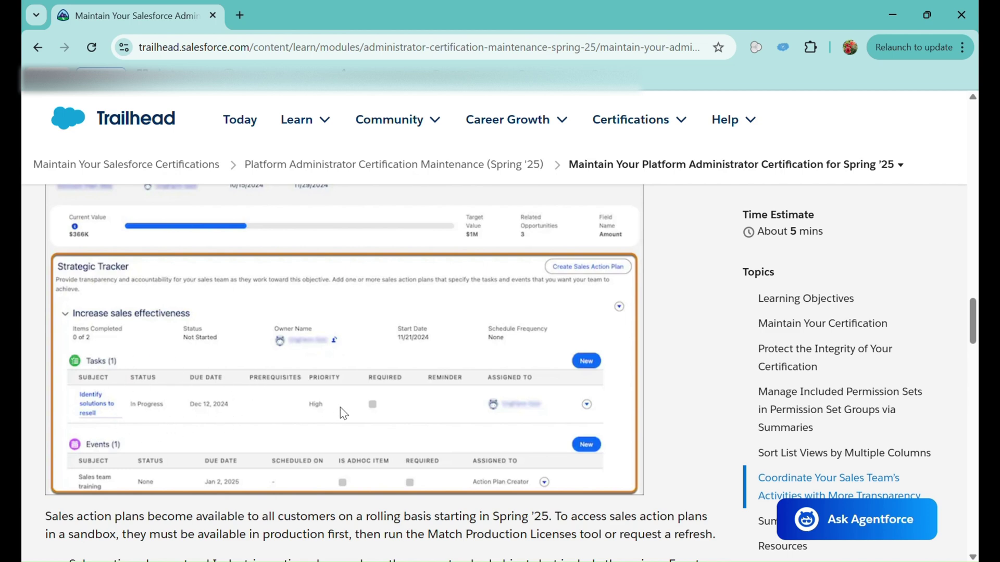
scroll(339, 407, down, 1)
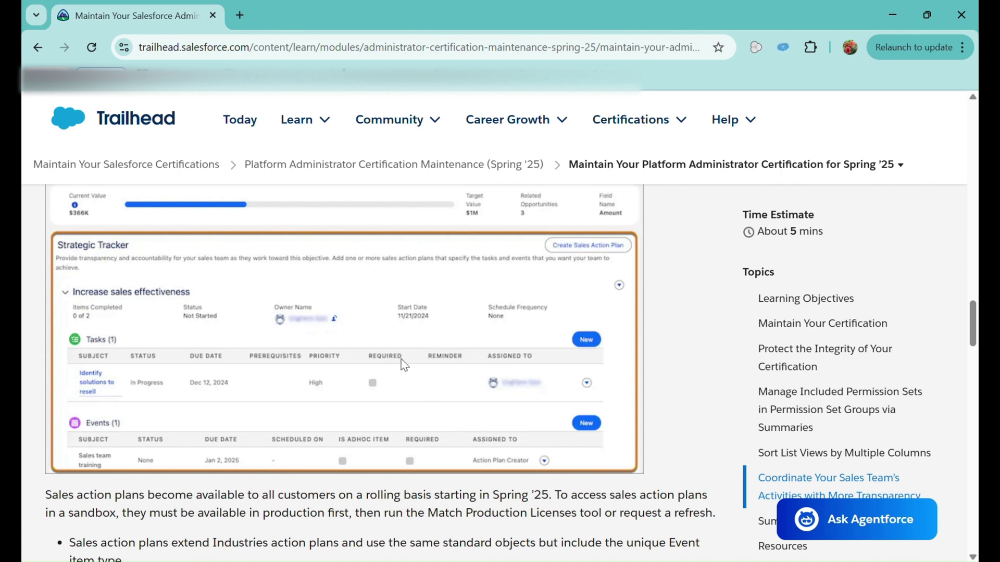
scroll(419, 408, down, 3)
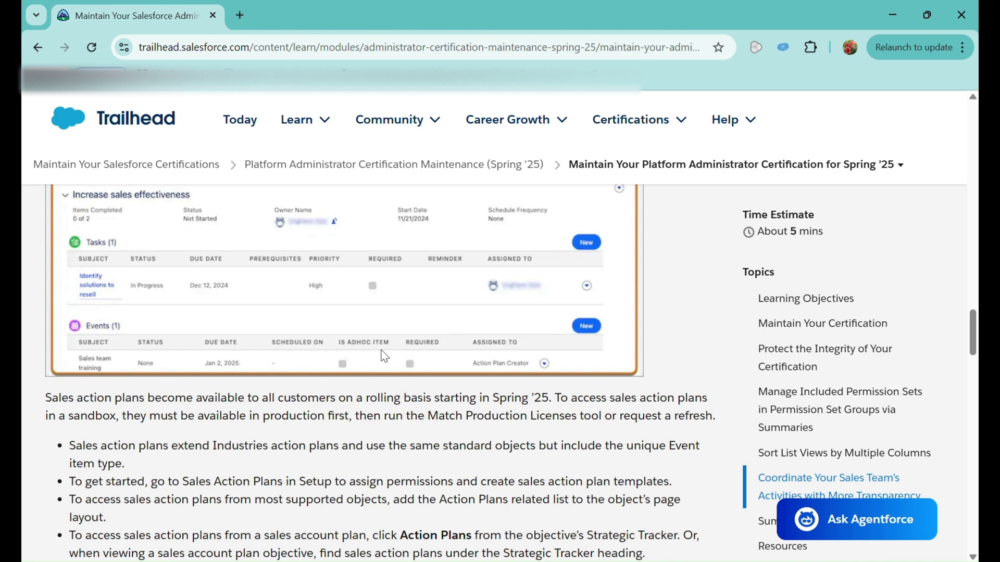
Read past the Limits, Sum It Up and Resources sections to the +100-point quiz
scroll(384, 356, down, 1)
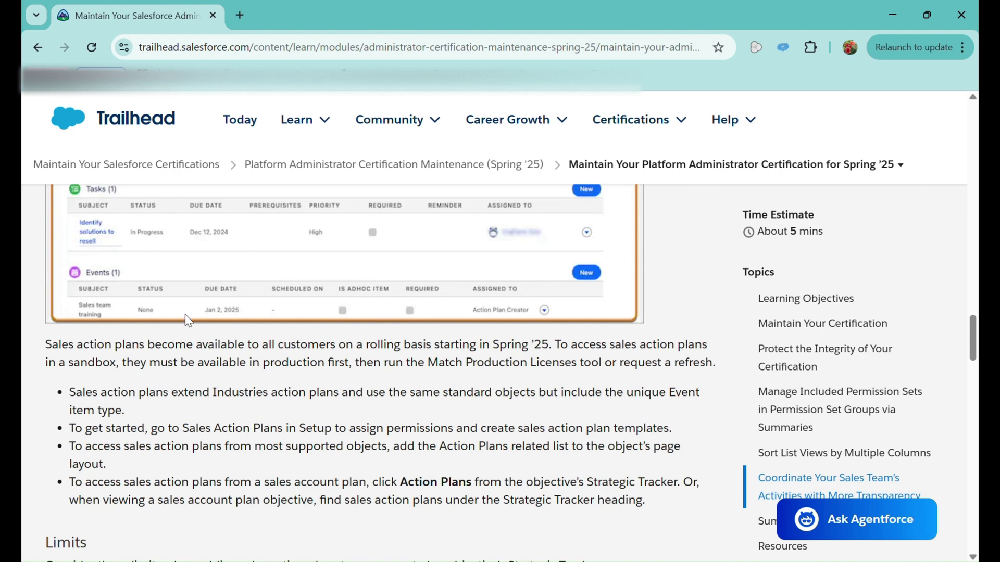
scroll(277, 306, down, 1)
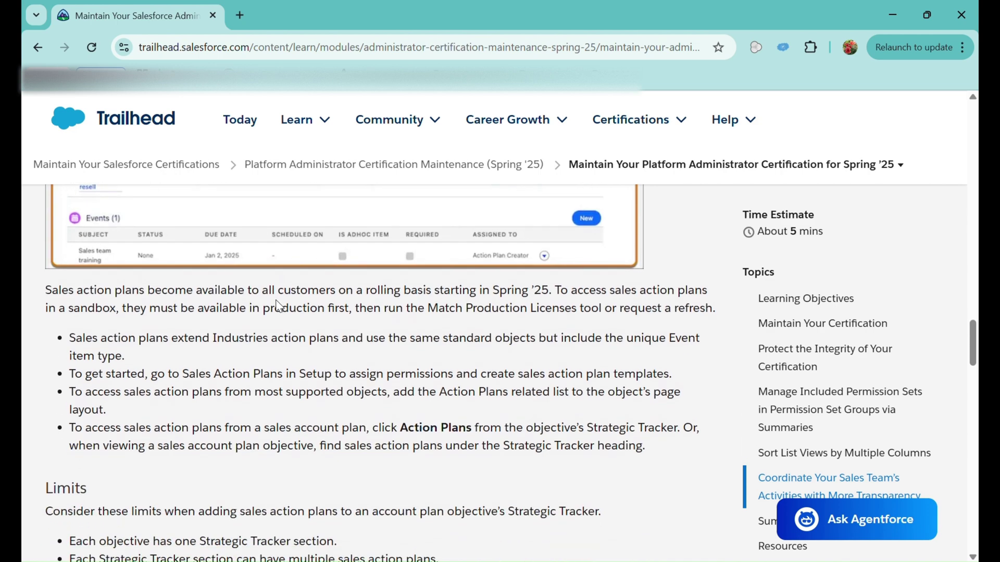
scroll(278, 306, down, 1)
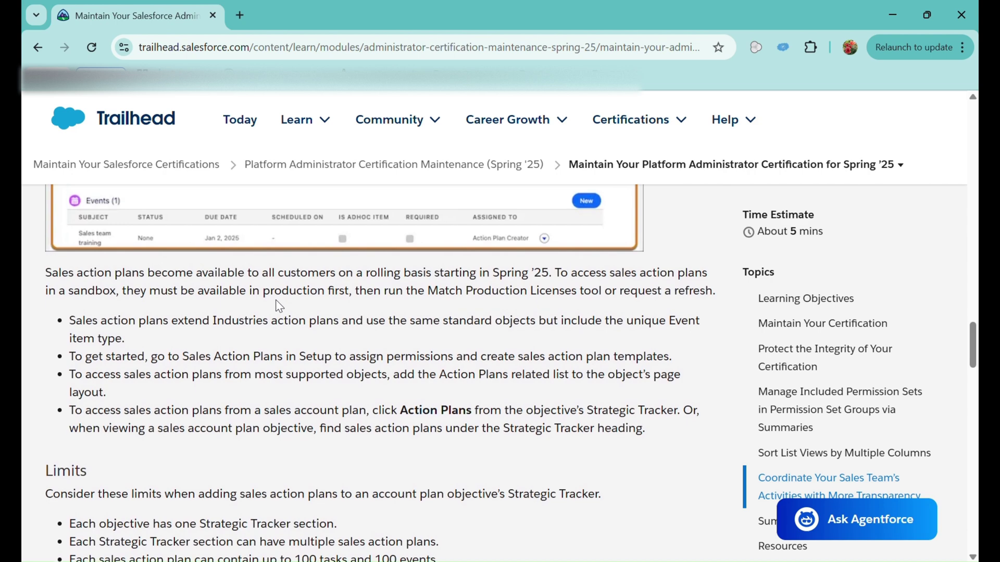
scroll(281, 307, down, 1)
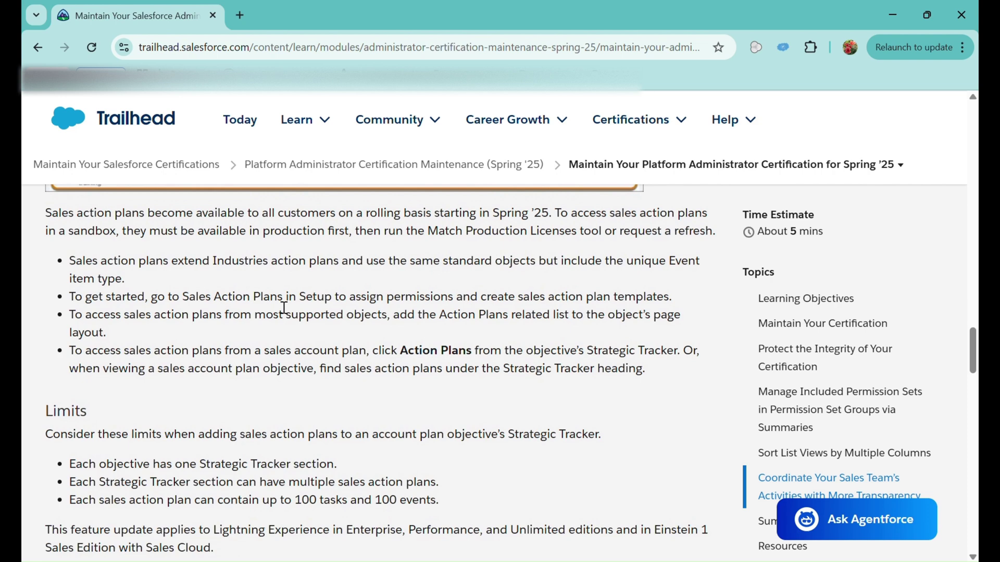
scroll(299, 471, down, 1)
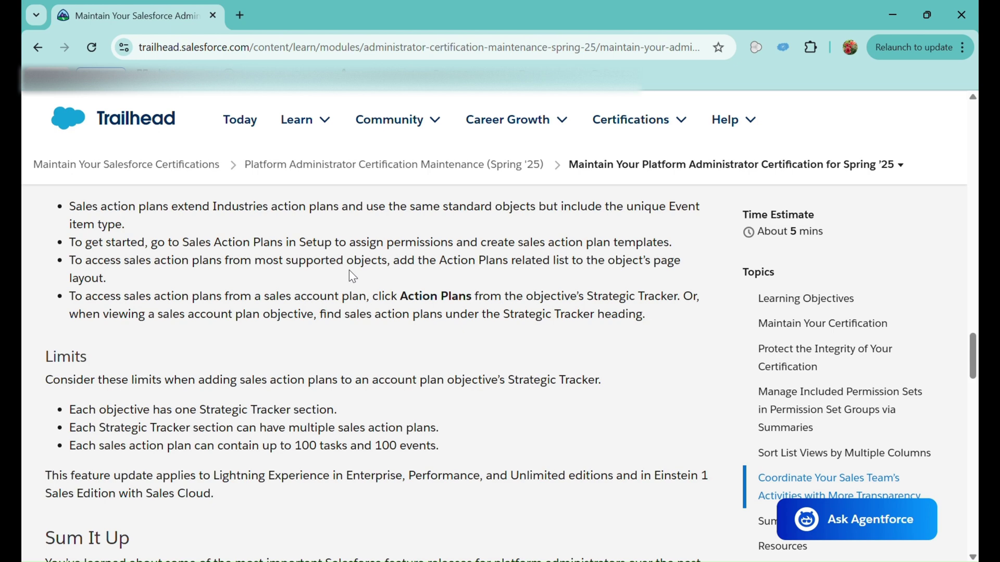
scroll(353, 275, down, 1)
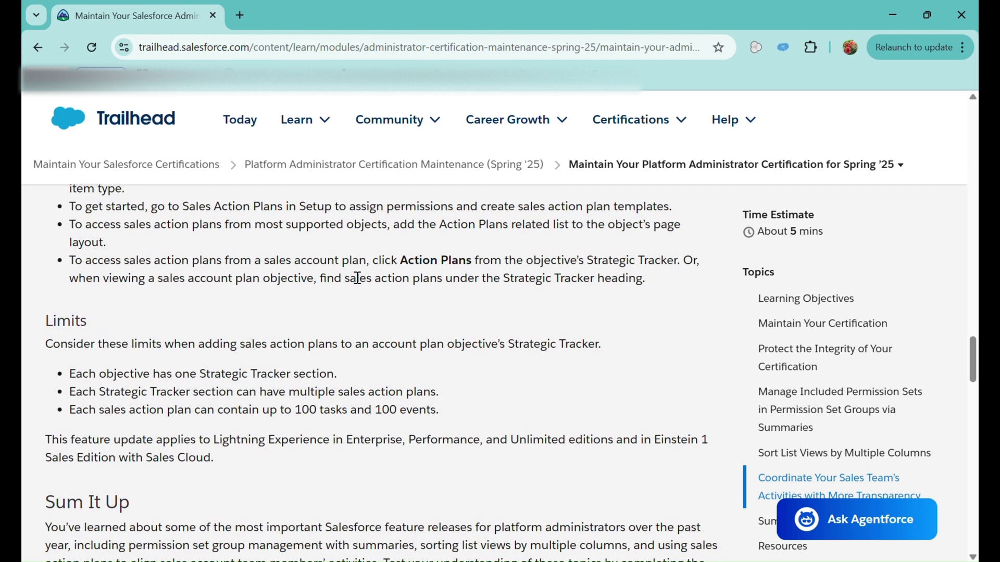
scroll(357, 277, down, 4)
scroll(348, 269, down, 4)
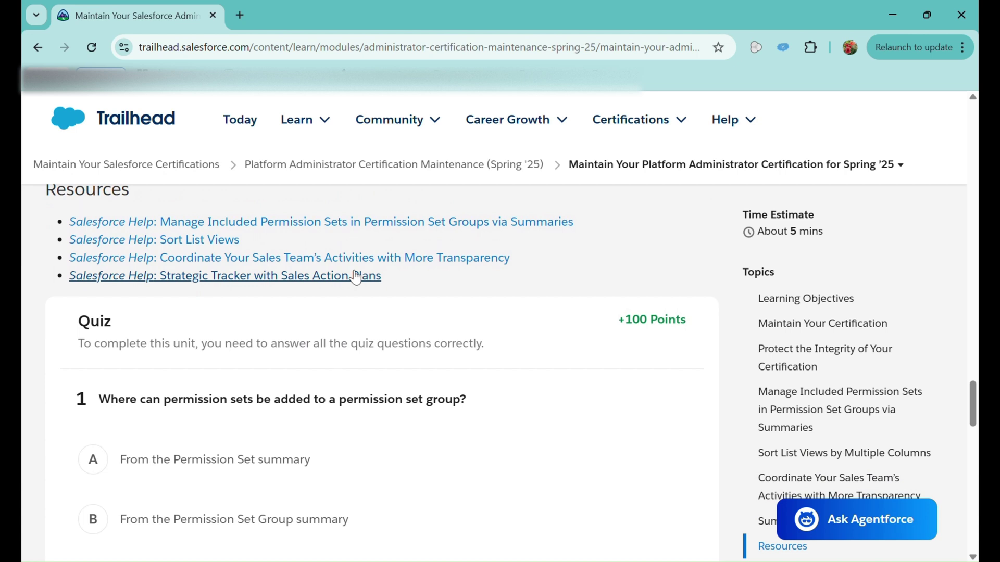
Answer quiz question 1 with the Permission Set summary option
scroll(427, 460, down, 2)
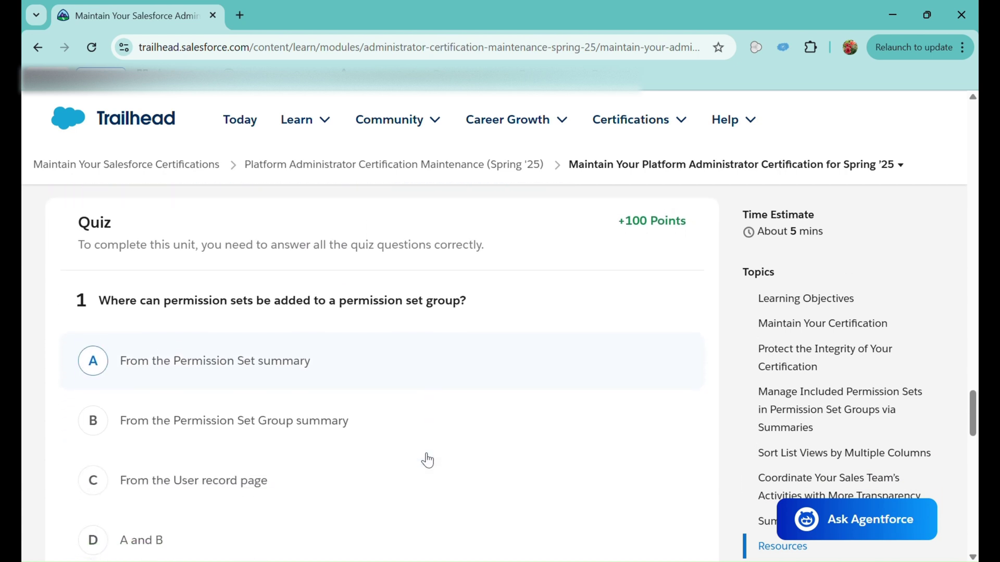
scroll(426, 459, down, 1)
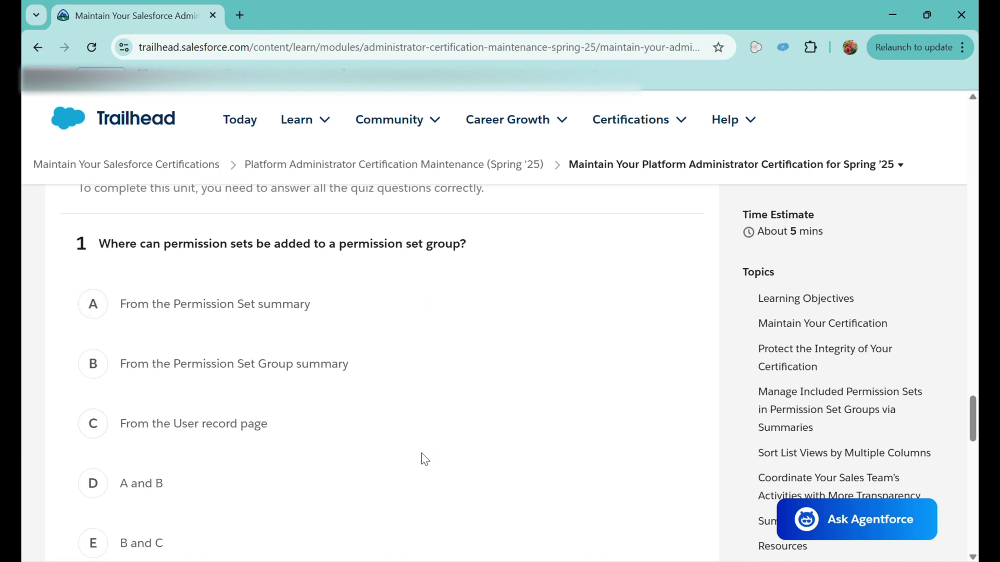
scroll(422, 457, down, 1)
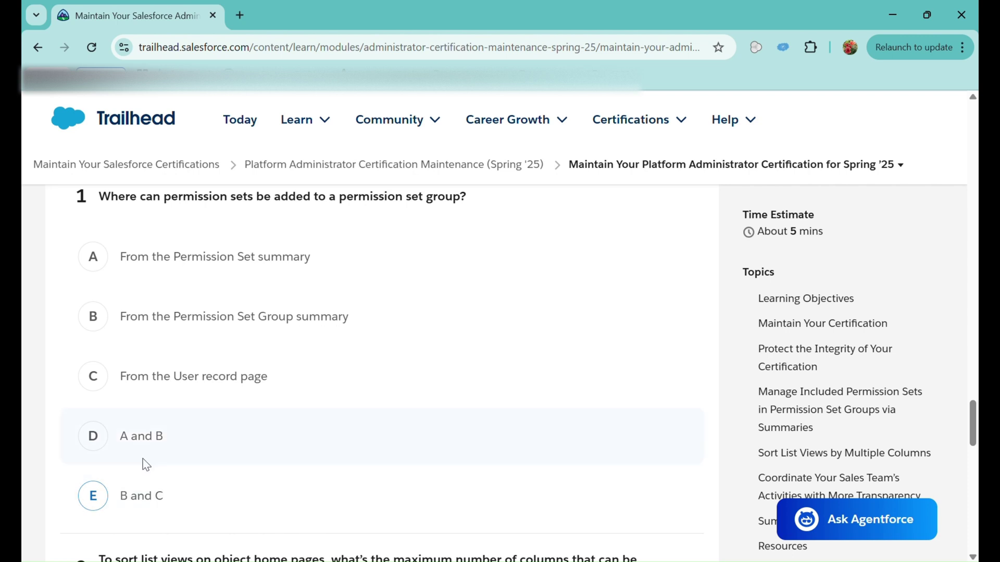
click(183, 455)
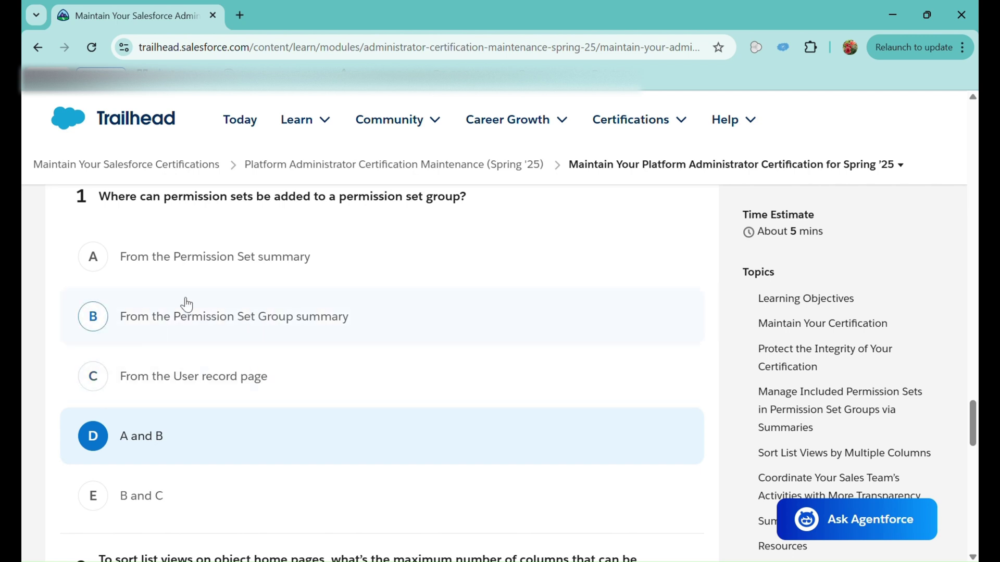
click(96, 255)
Answer question 2 with Five
scroll(253, 433, down, 3)
scroll(253, 433, down, 1)
scroll(254, 433, down, 1)
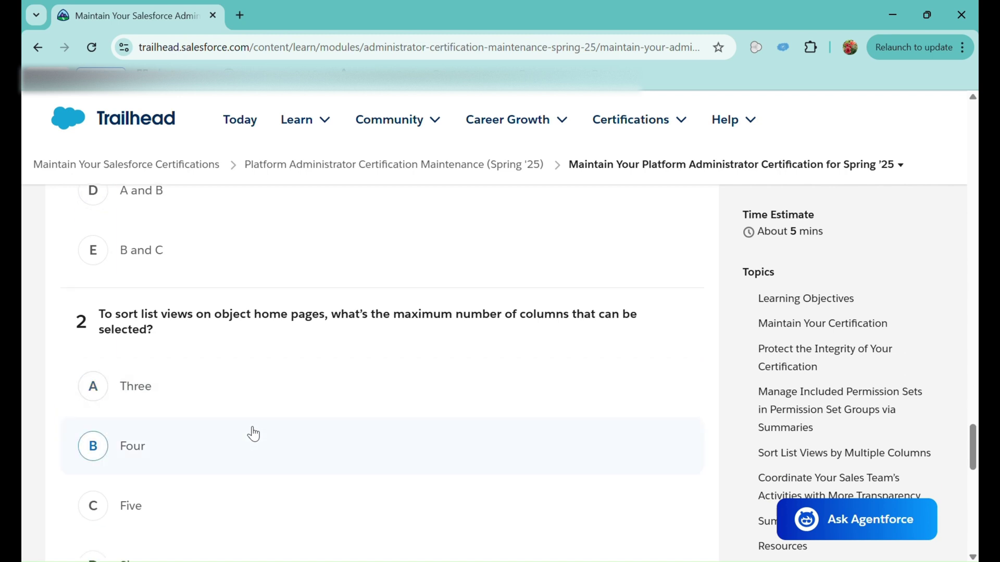
scroll(253, 434, down, 1)
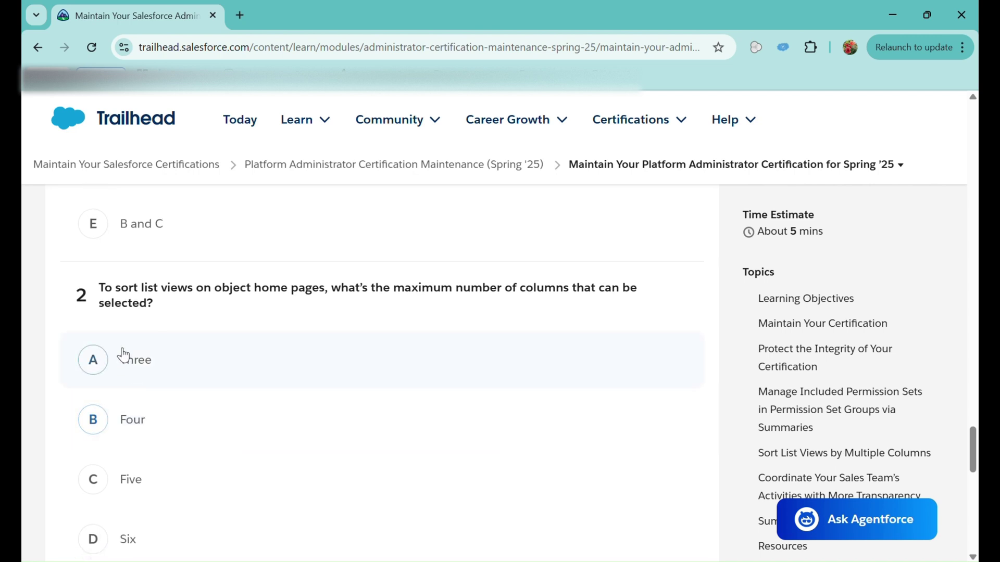
scroll(207, 423, down, 2)
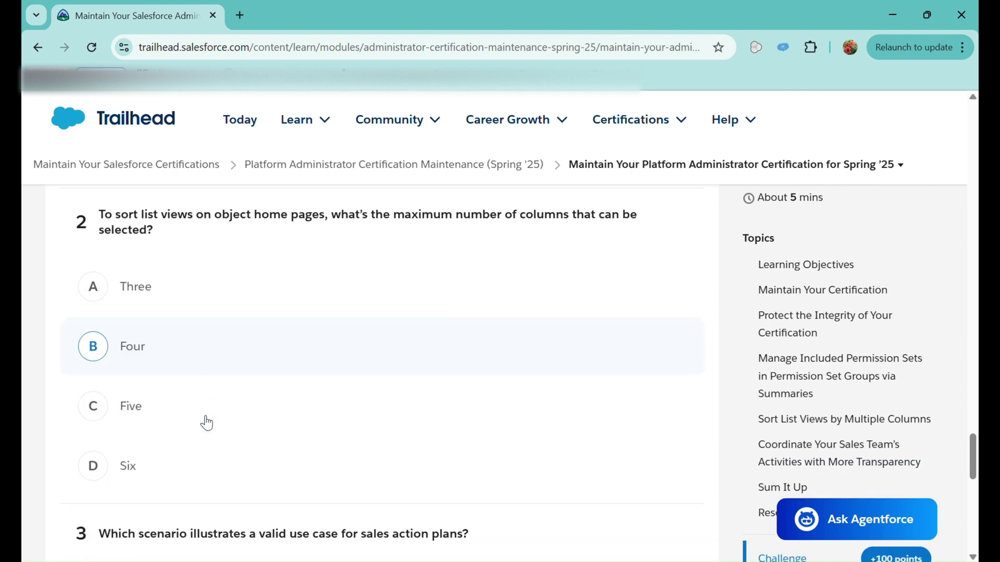
click(142, 407)
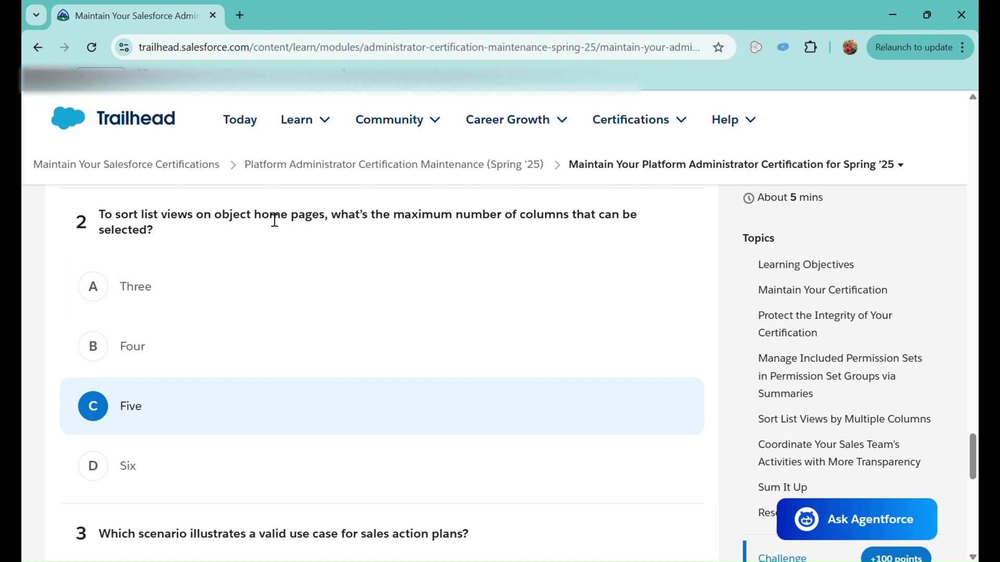
Answer question 3 with option B, two sales action plans in one Strategic Tracker
scroll(221, 443, down, 1)
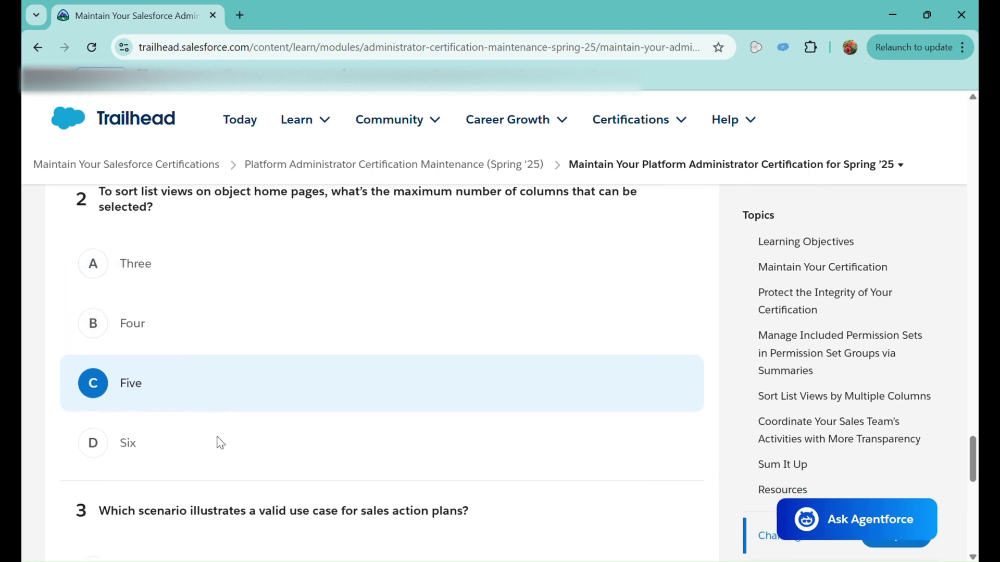
scroll(221, 443, down, 4)
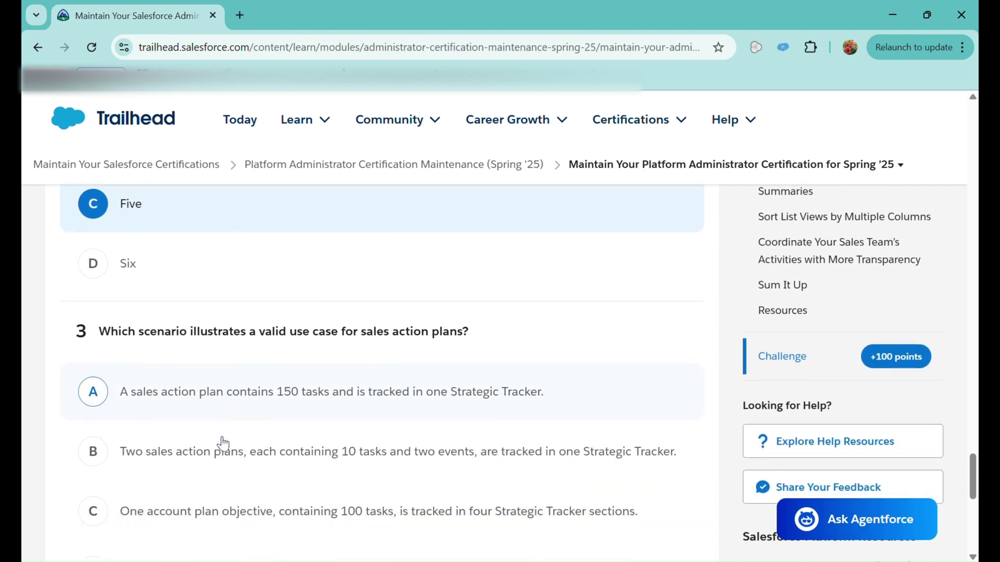
scroll(223, 443, down, 1)
scroll(223, 444, down, 1)
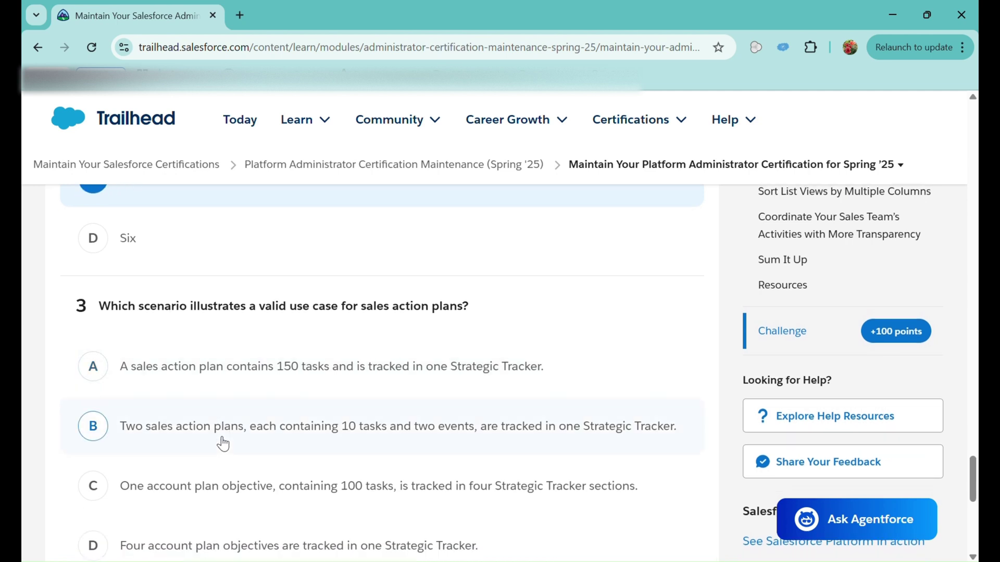
scroll(223, 444, down, 1)
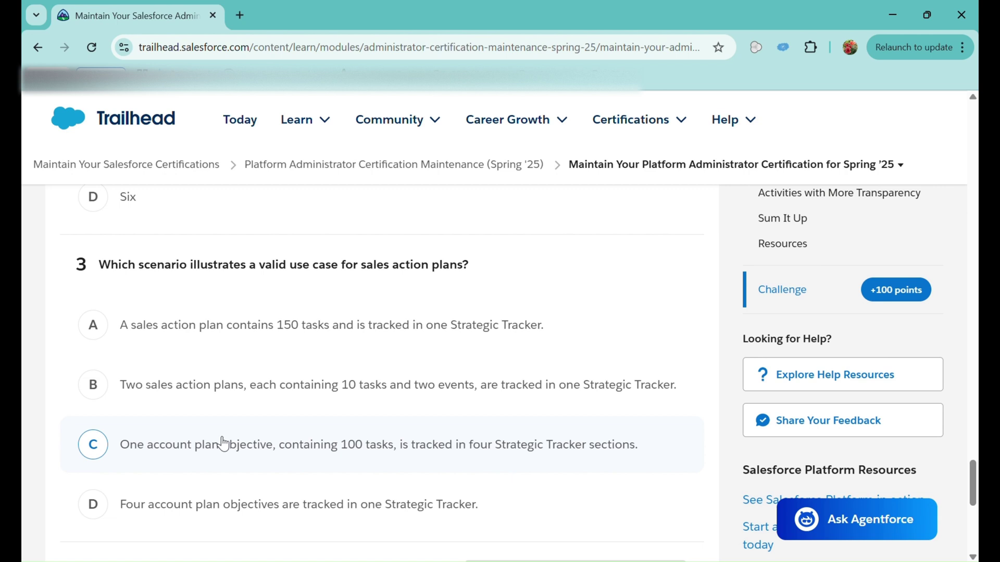
scroll(223, 443, down, 1)
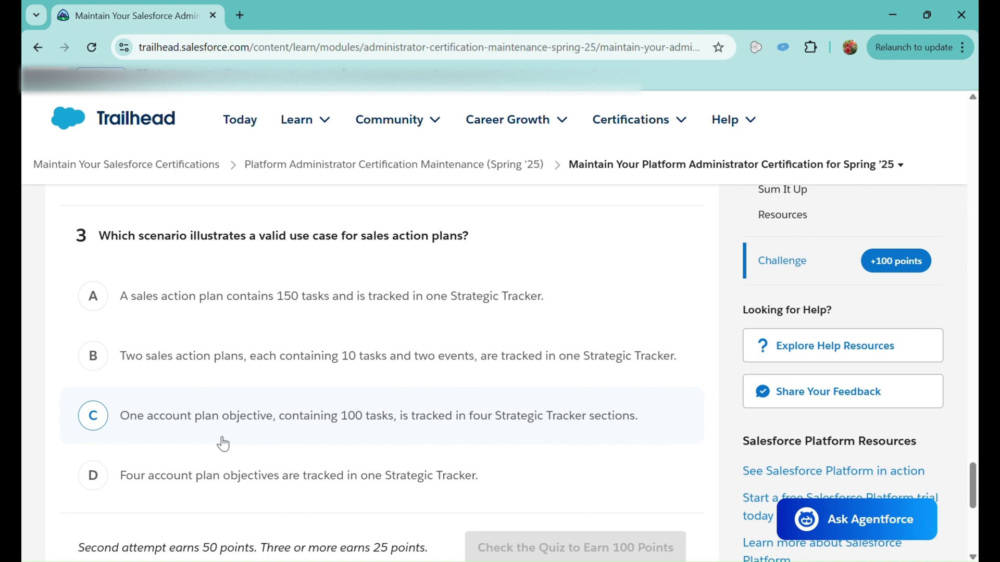
click(250, 356)
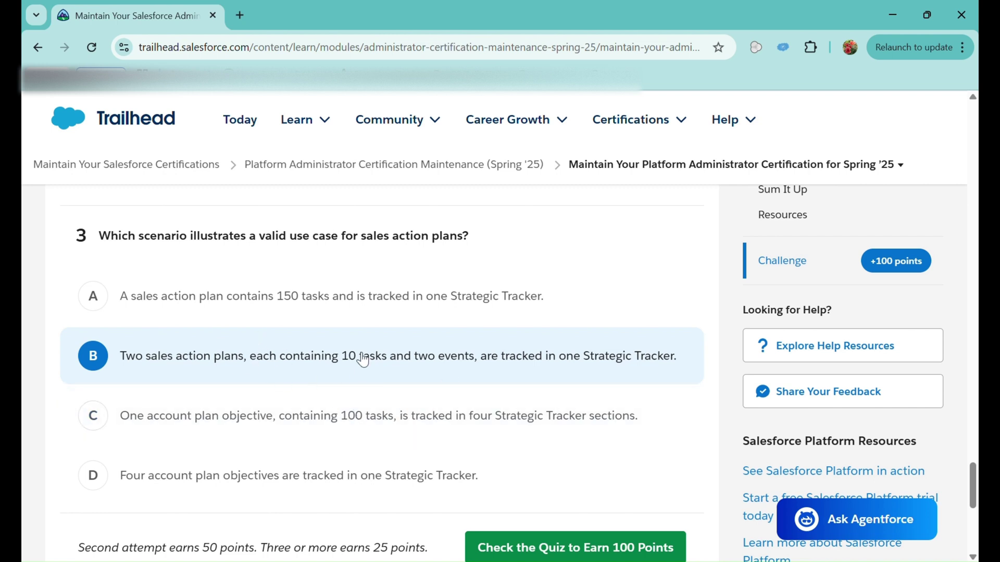
scroll(521, 439, down, 2)
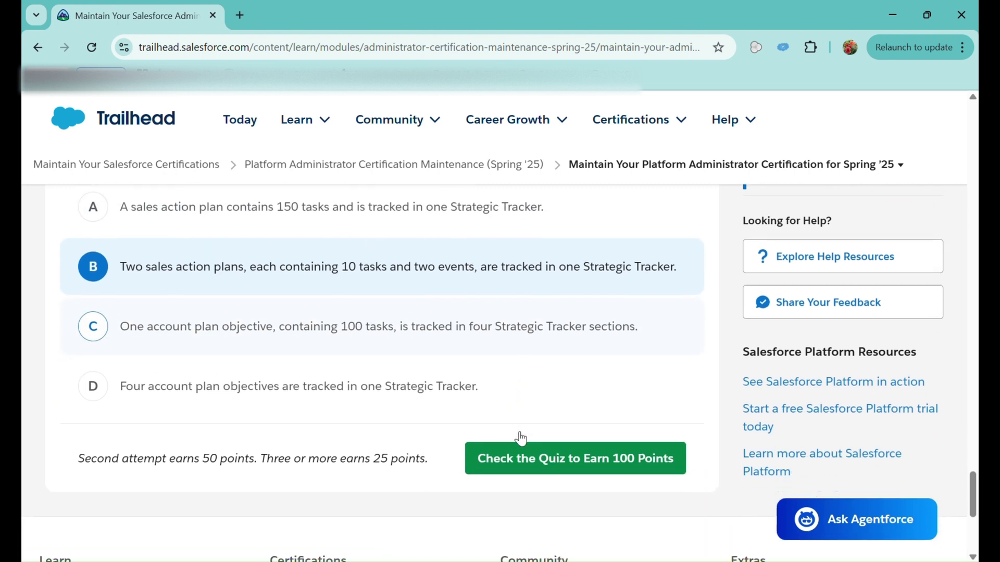
Submit the quiz, then change question 1's answer to A and B
click(576, 464)
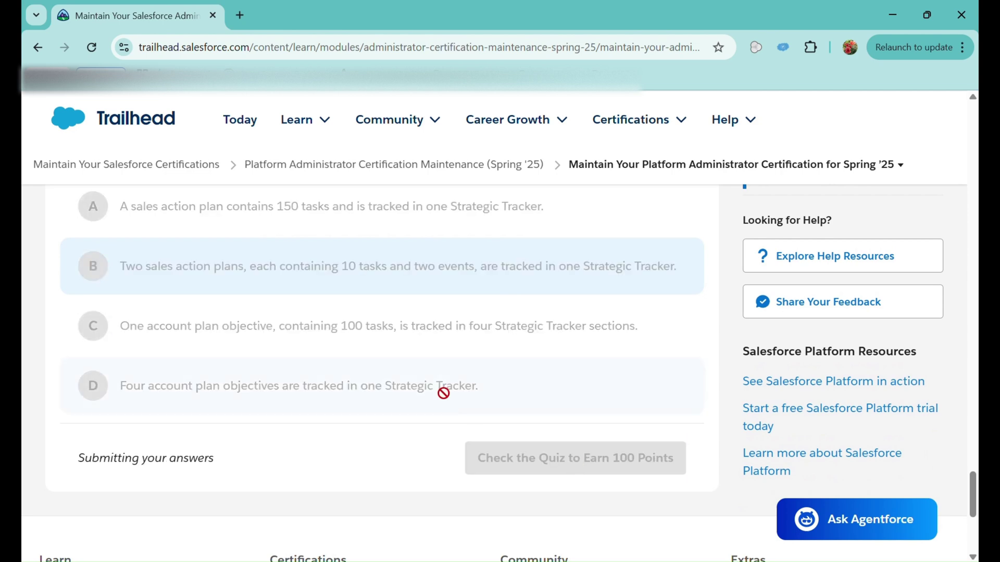
scroll(431, 383, up, 3)
scroll(431, 377, up, 10)
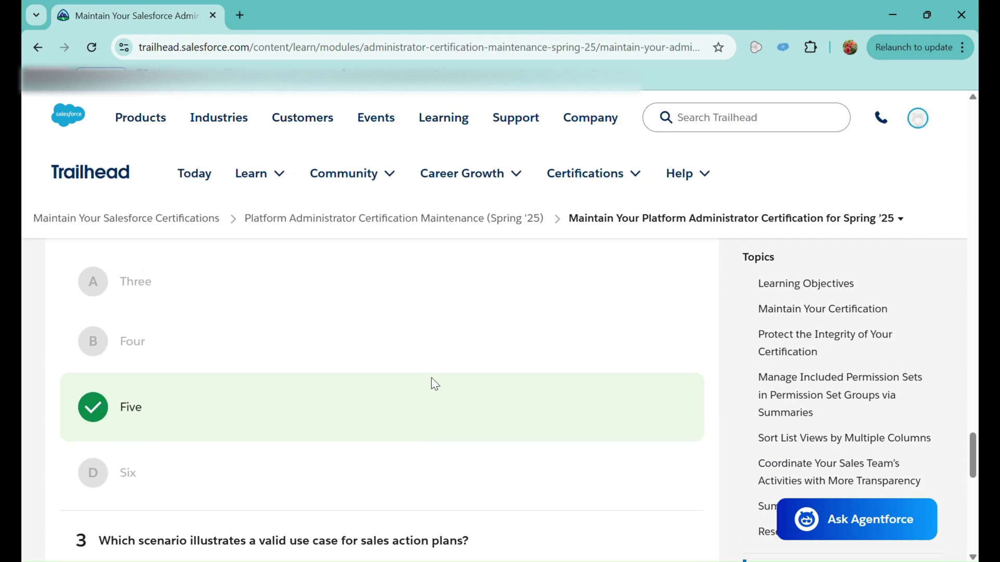
scroll(208, 354, up, 3)
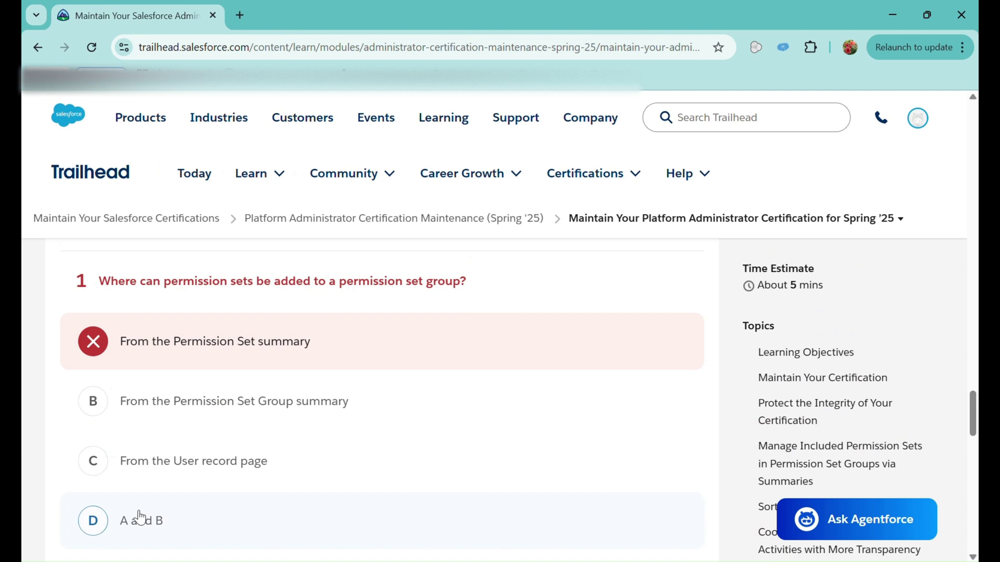
click(137, 521)
Resubmit the quiz for 50 points and continue to the View All Fields unit
scroll(139, 523, down, 3)
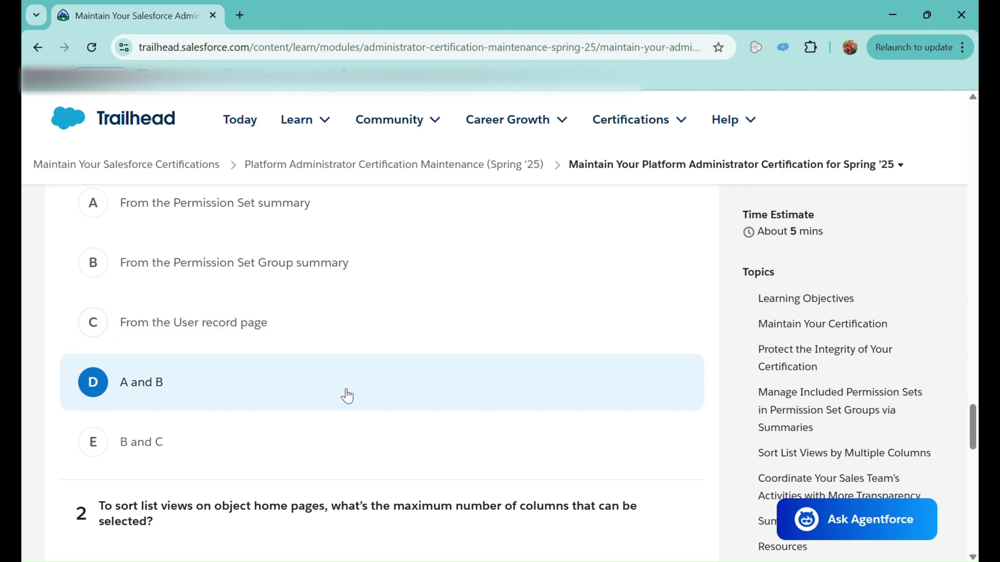
scroll(344, 394, down, 1)
scroll(341, 389, down, 10)
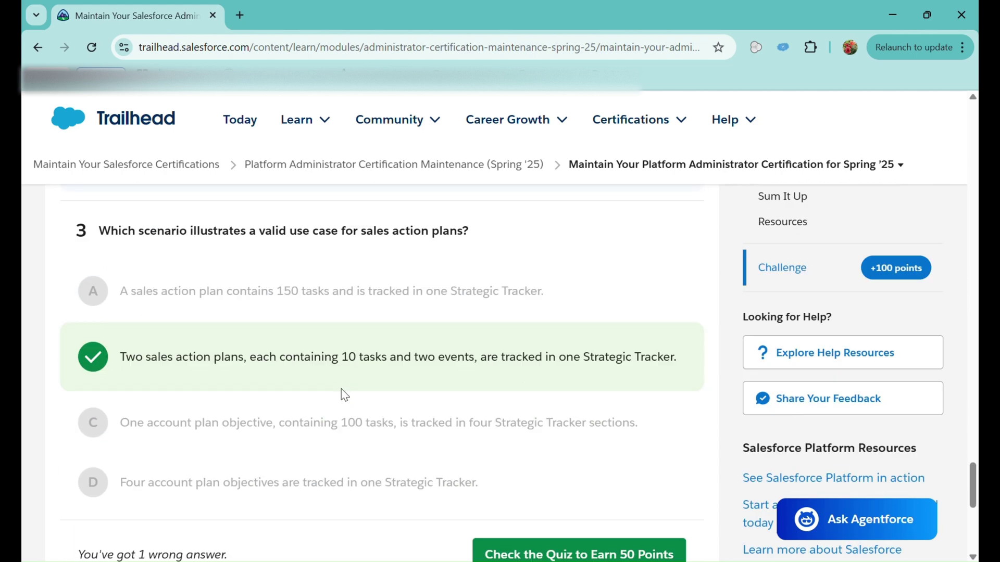
scroll(521, 502, down, 1)
click(532, 501)
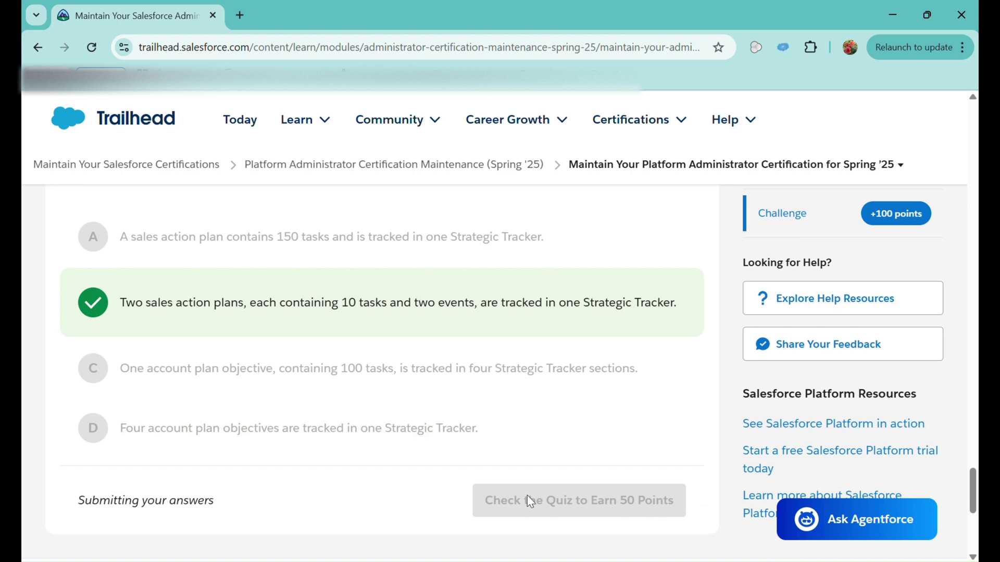
scroll(527, 496, down, 1)
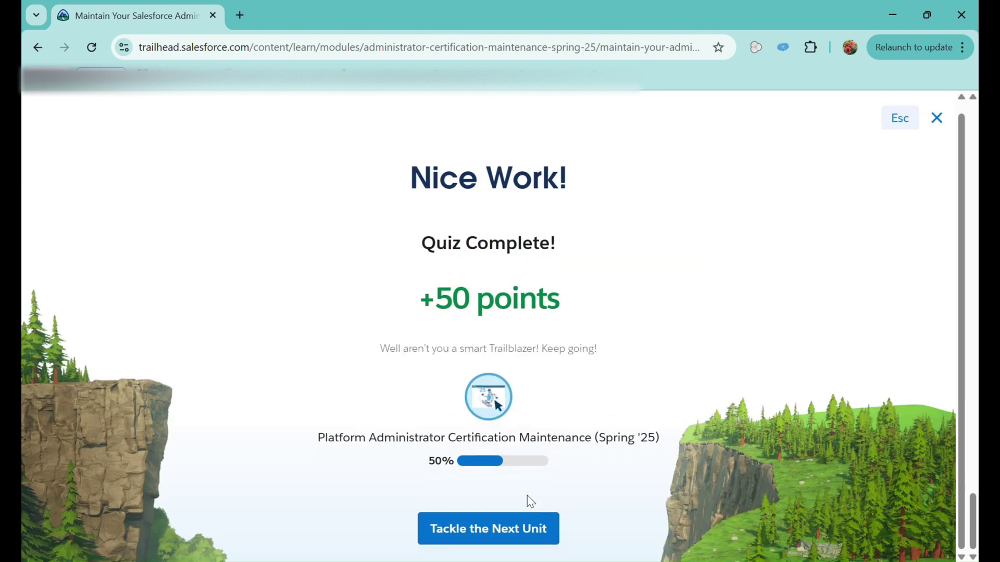
click(490, 529)
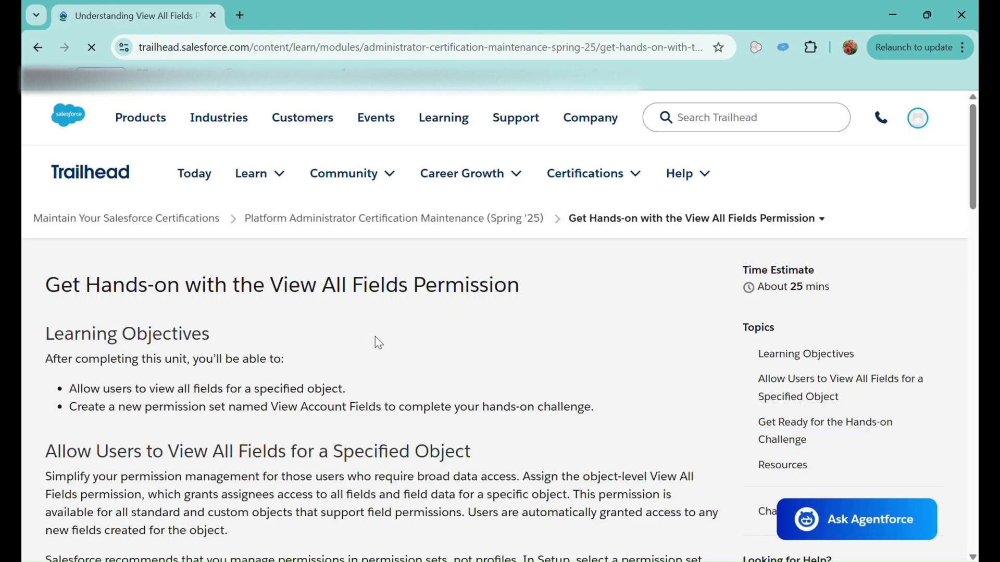
Review the View All Fields unit and launch the hands-on org for the +500-point challenge
scroll(379, 342, down, 4)
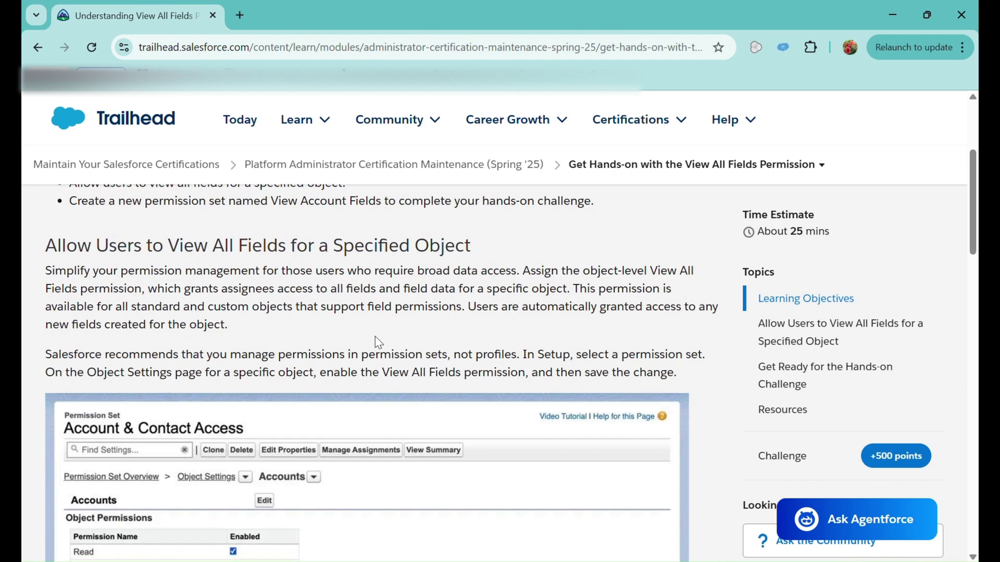
scroll(378, 342, down, 2)
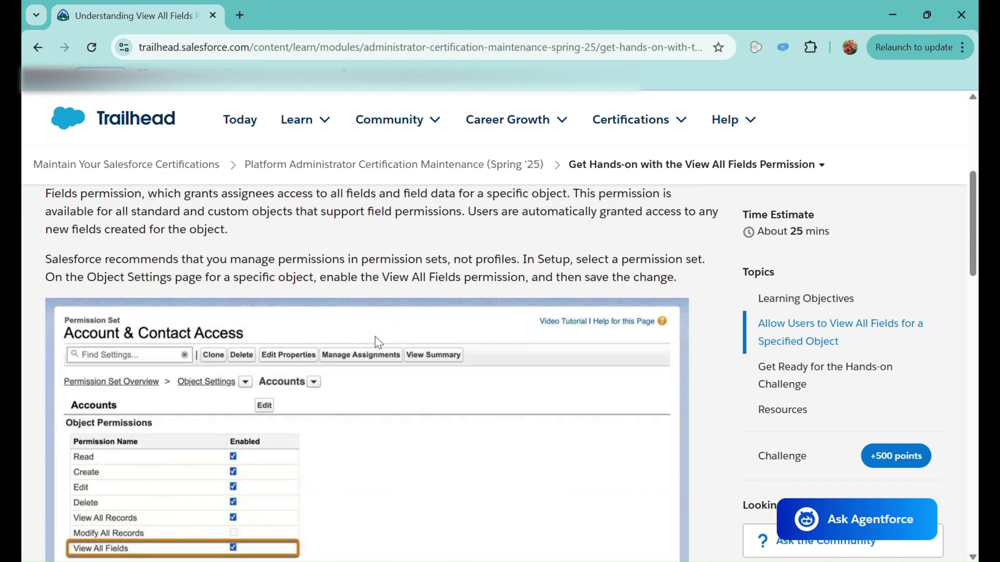
scroll(375, 337, up, 2)
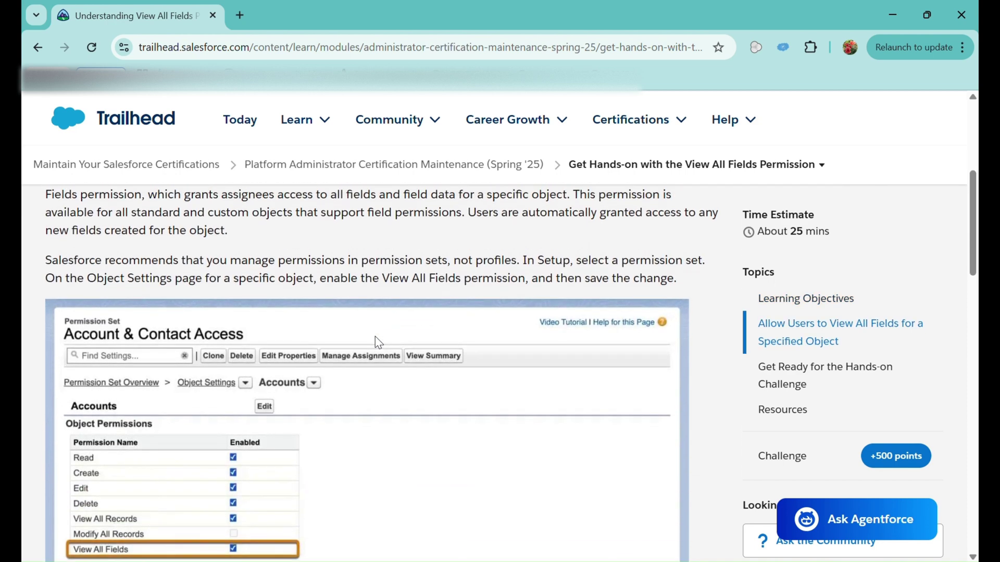
scroll(375, 336, up, 1)
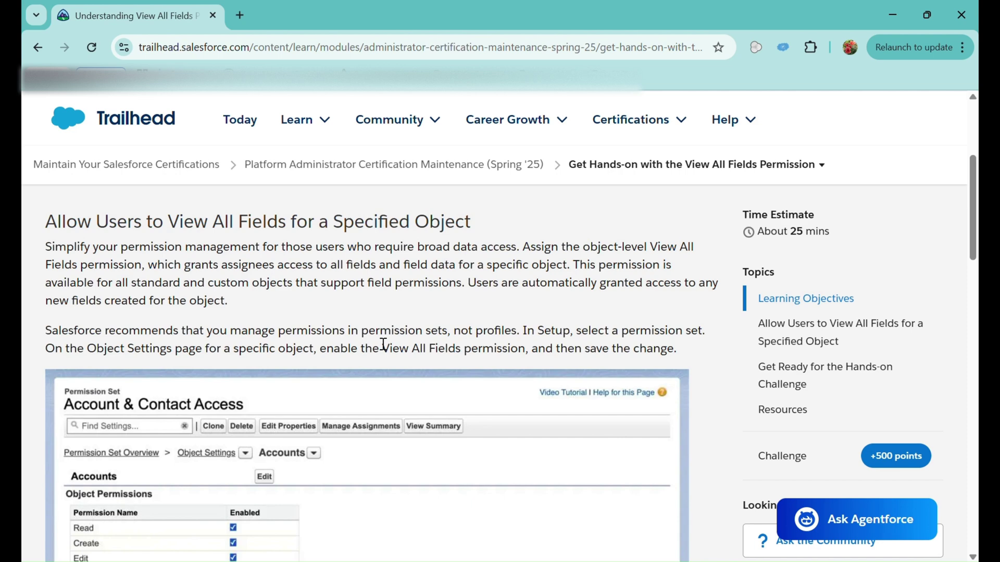
scroll(383, 344, down, 4)
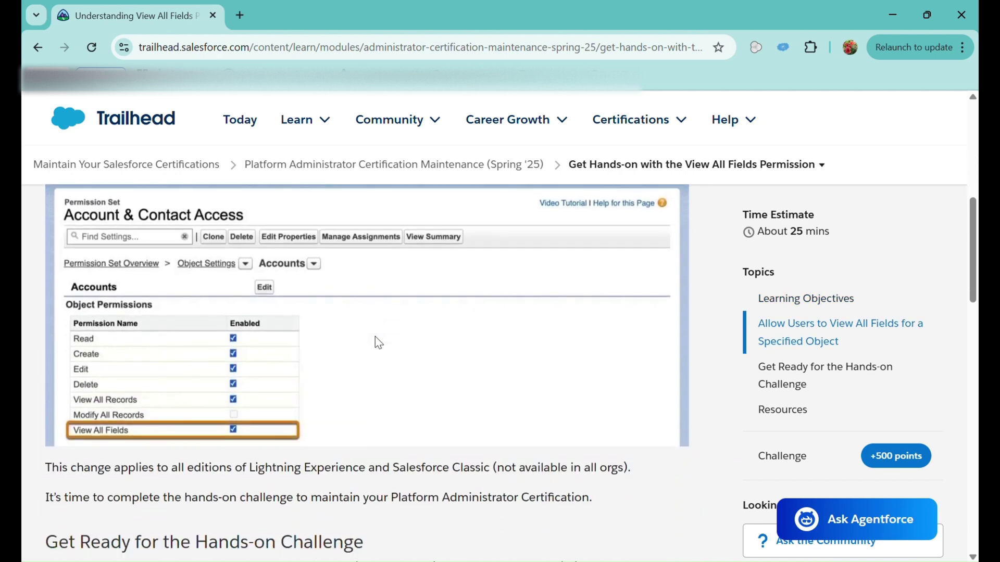
scroll(375, 338, down, 7)
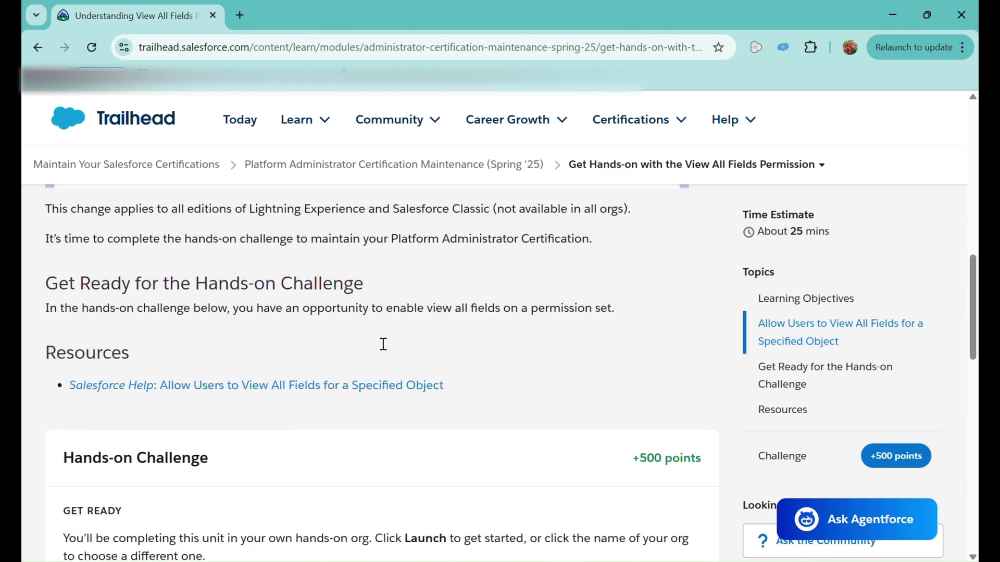
scroll(383, 344, down, 4)
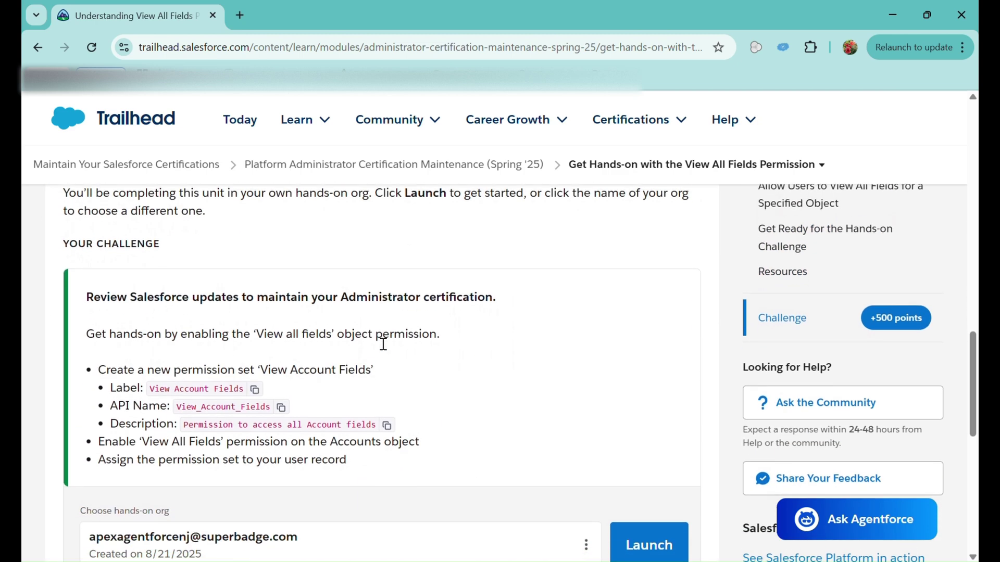
scroll(383, 344, up, 3)
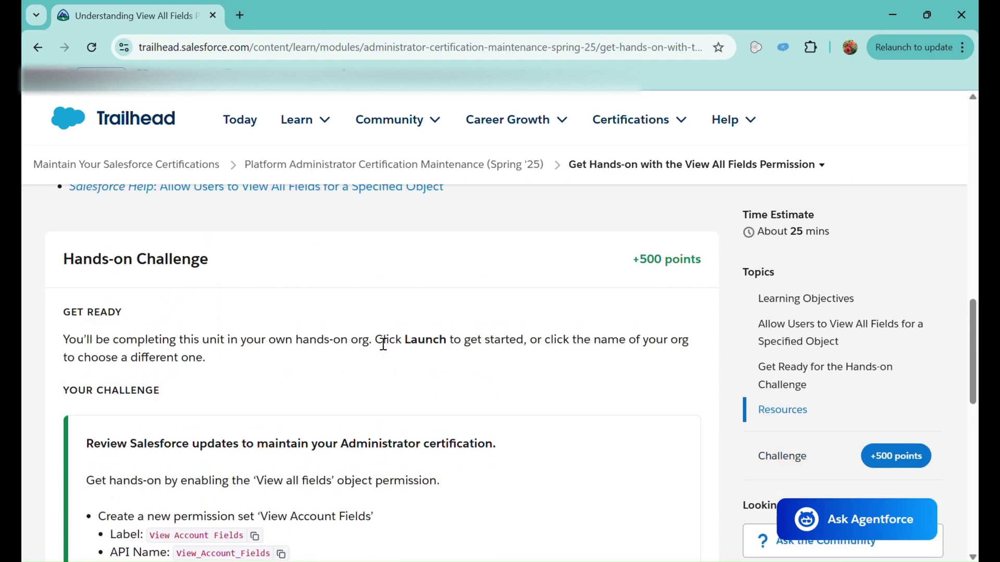
scroll(383, 345, down, 4)
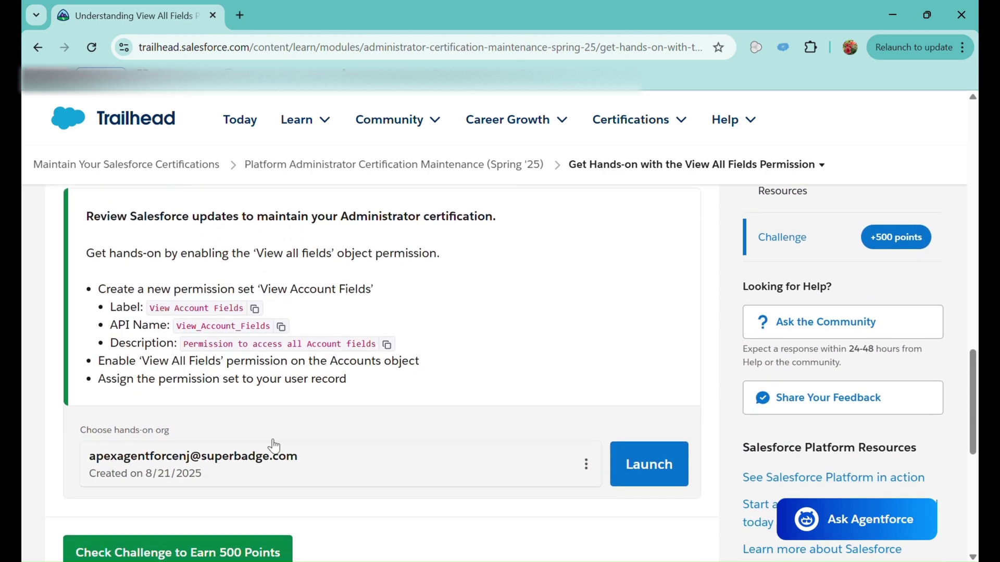
click(645, 464)
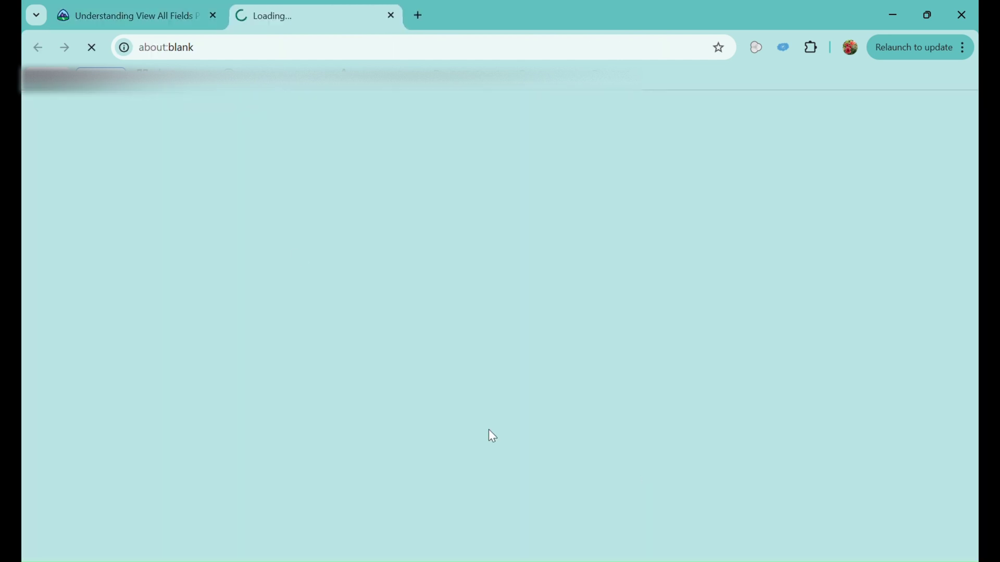
Copy the 'View Account Fields' label from the challenge and switch to the org's Setup Home
click(136, 17)
scroll(286, 327, up, 1)
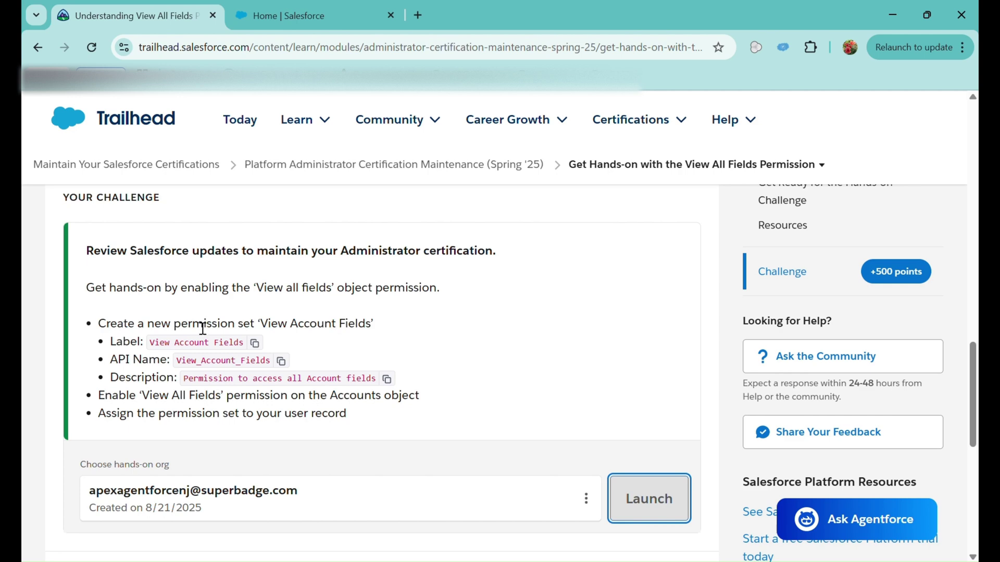
click(254, 345)
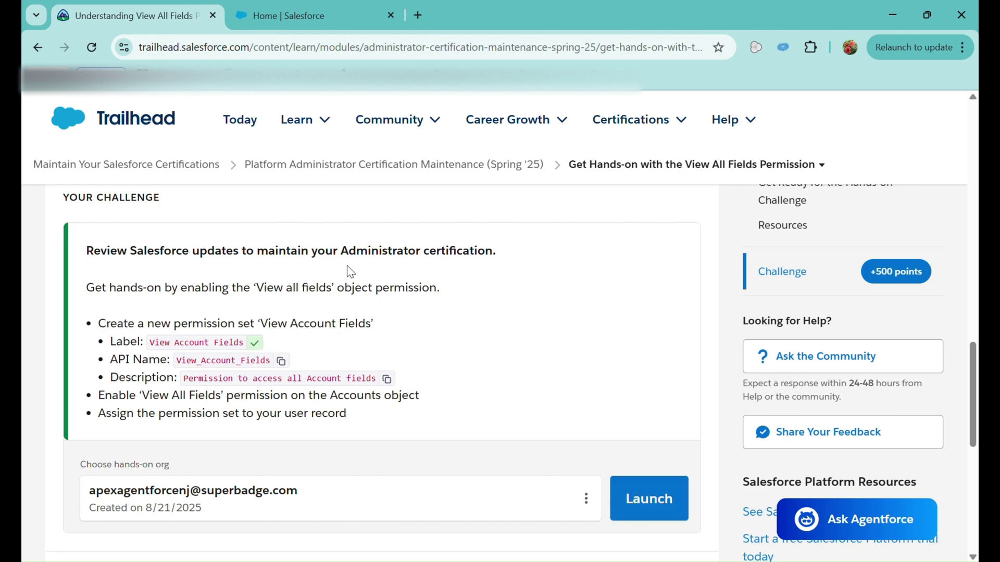
click(288, 12)
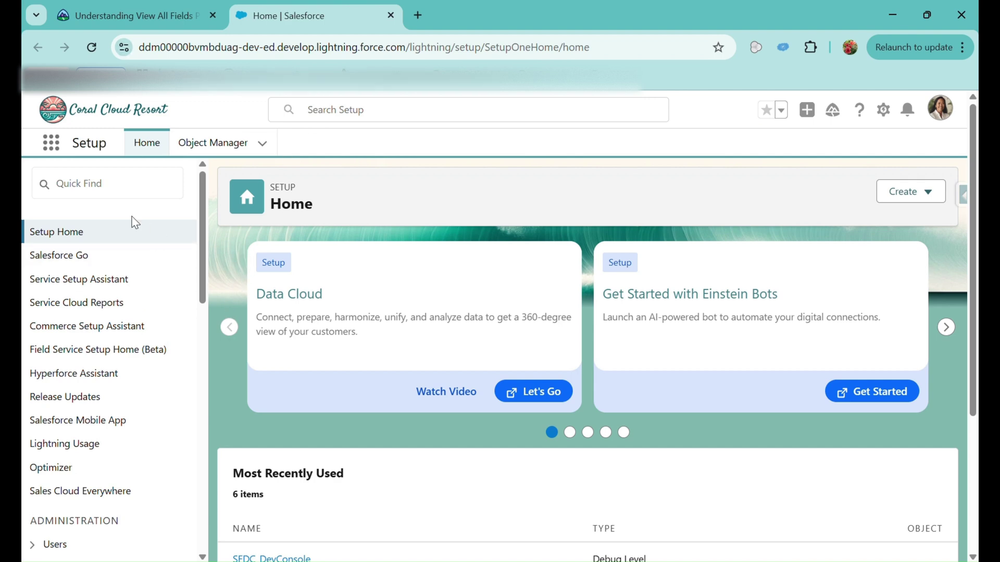
Filter Setup Quick Find with 'permiss' and go to Permission Sets under Users
click(116, 186)
text(permiss)
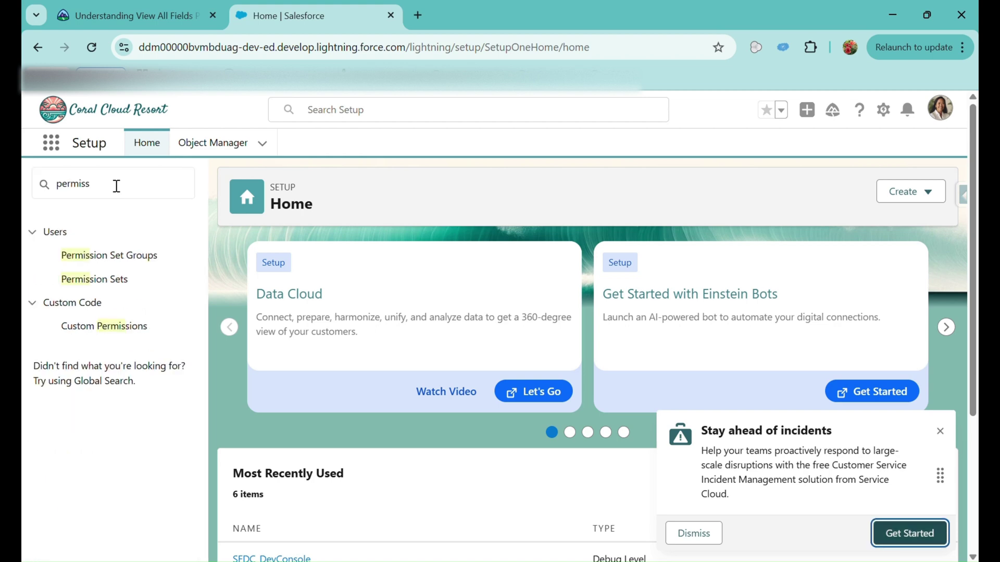
click(130, 281)
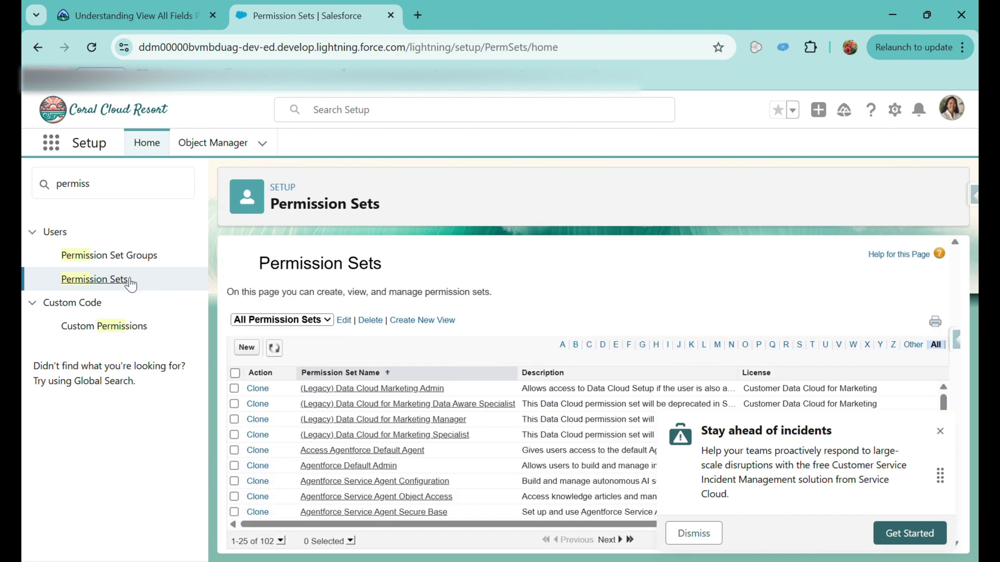
Begin a new permission set labelled 'View Account Fields', letting the API name auto-fill
click(247, 348)
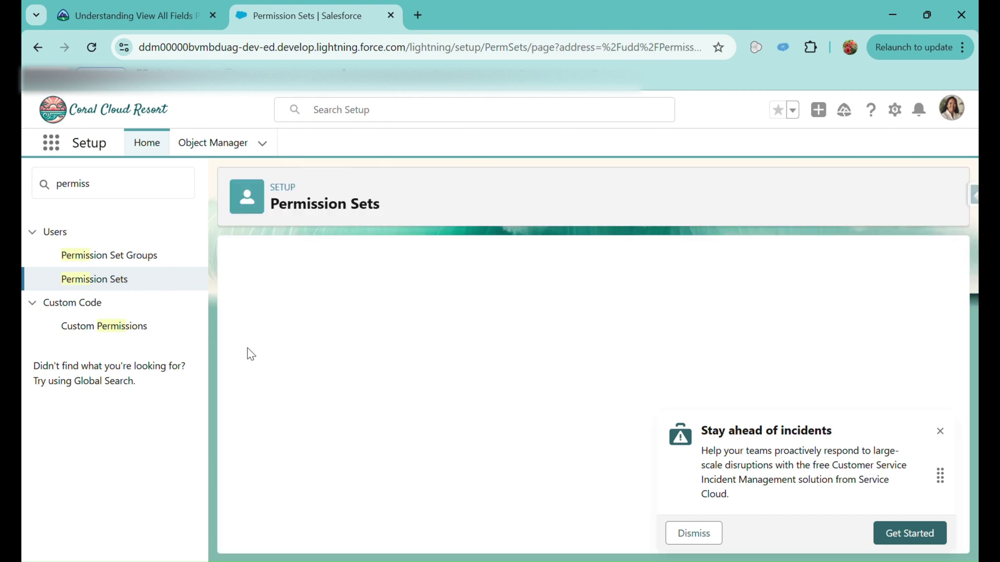
click(715, 539)
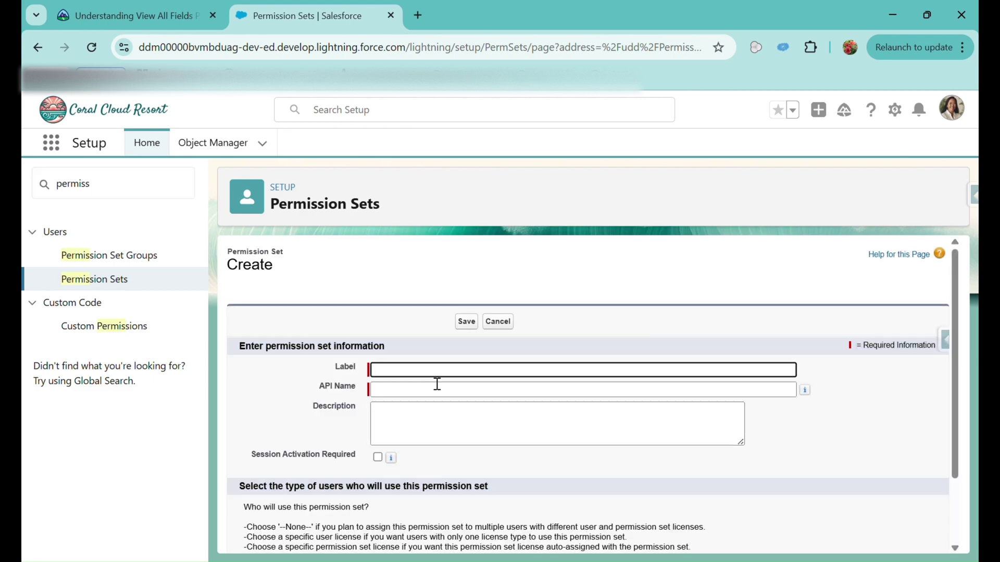
text(View Account Fields)
key(Tab)
scroll(477, 479, down, 1)
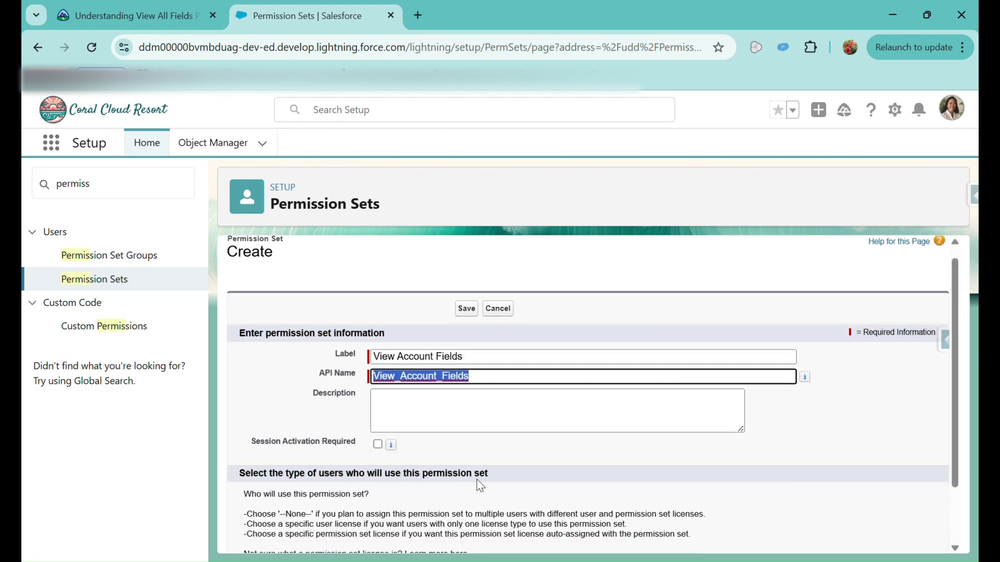
Paste the challenge's required description into the form and save the permission set
click(170, 15)
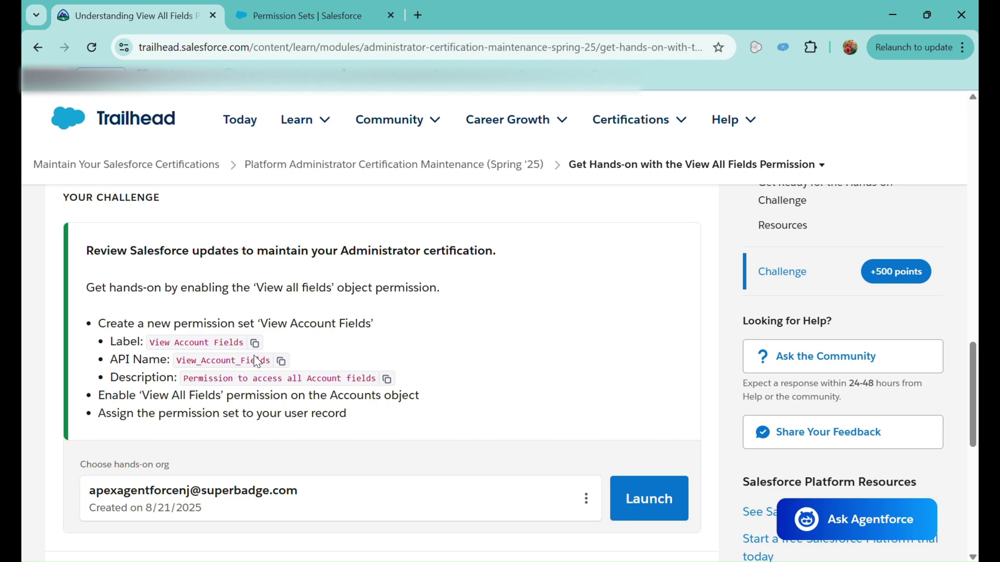
click(386, 378)
click(305, 23)
click(447, 386)
key(ctrl+v)
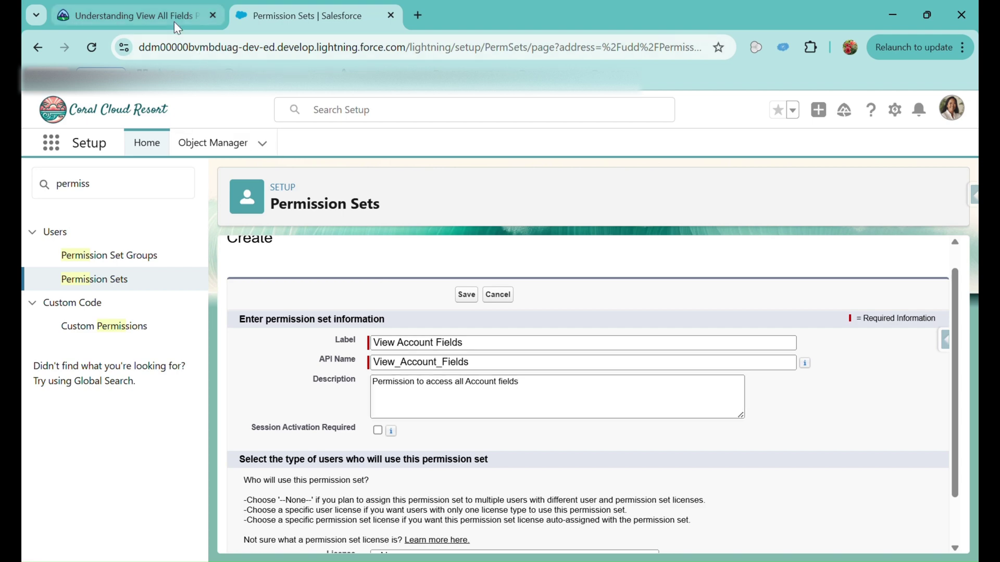
click(174, 21)
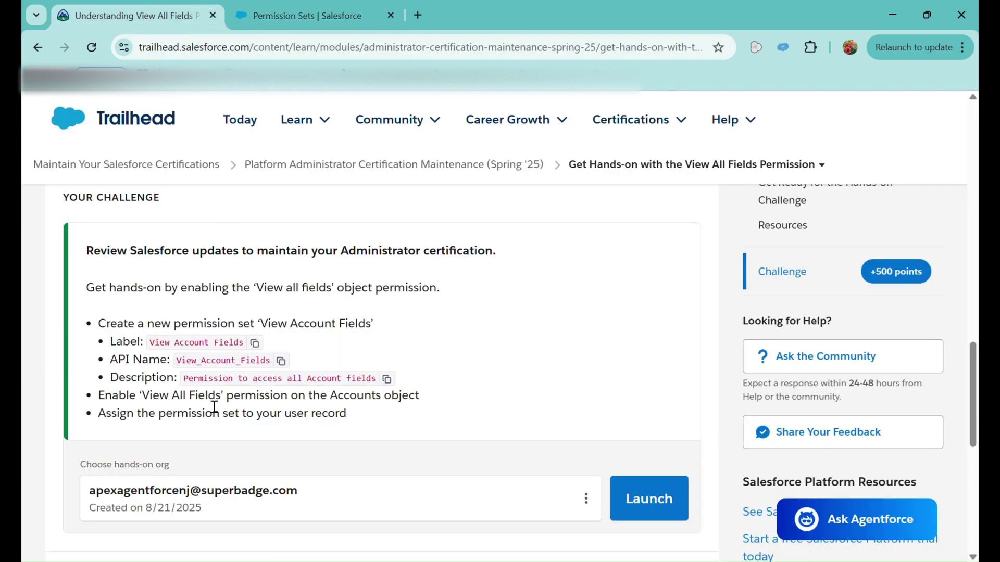
click(327, 27)
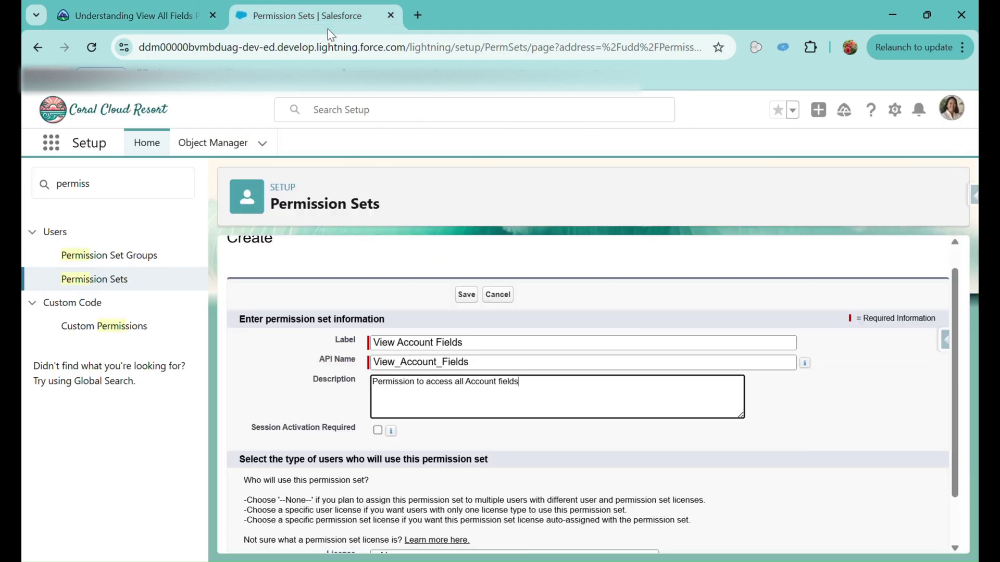
scroll(497, 437, down, 1)
click(467, 534)
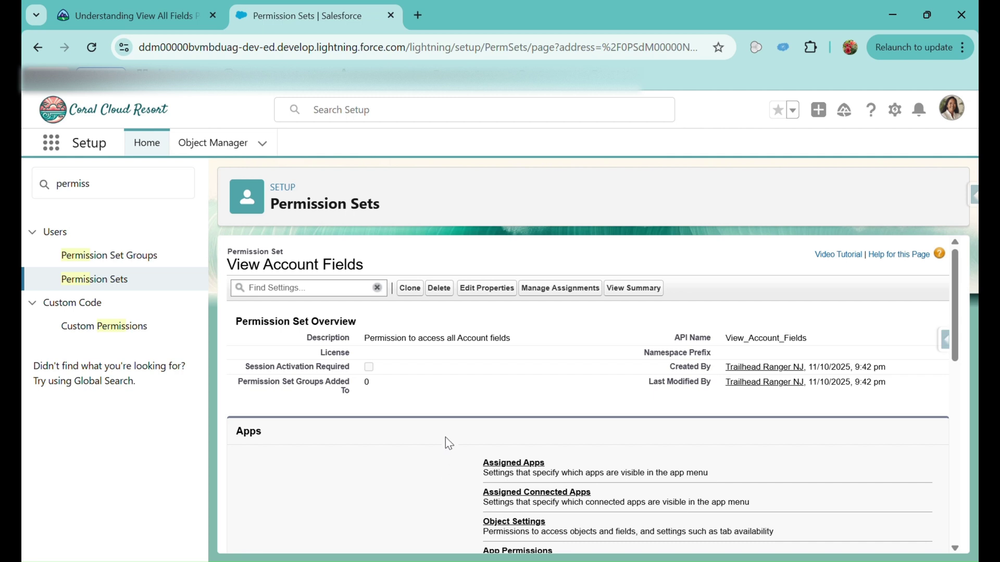
Edit the Accounts object settings, tick View All Fields, and save
scroll(471, 470, down, 1)
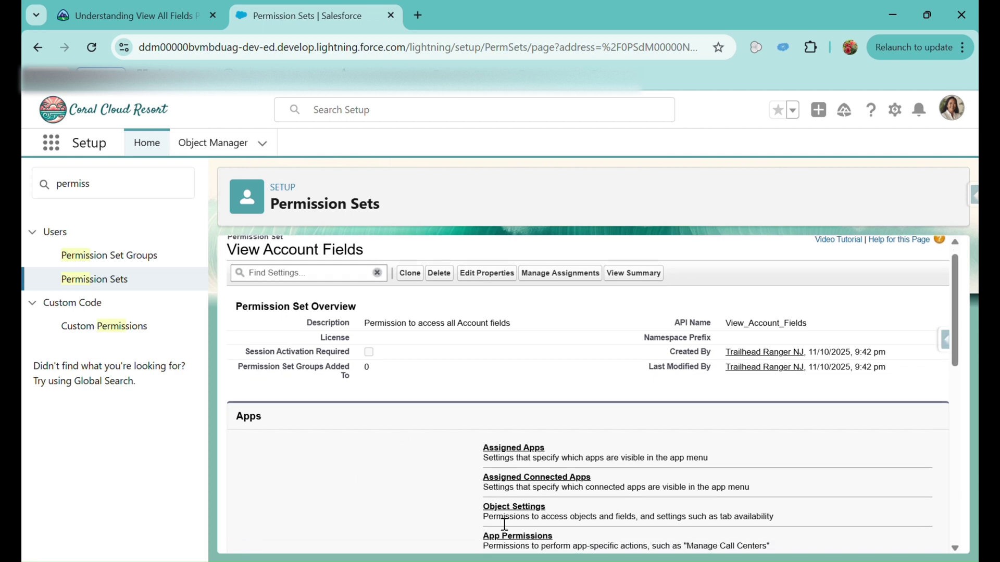
click(532, 513)
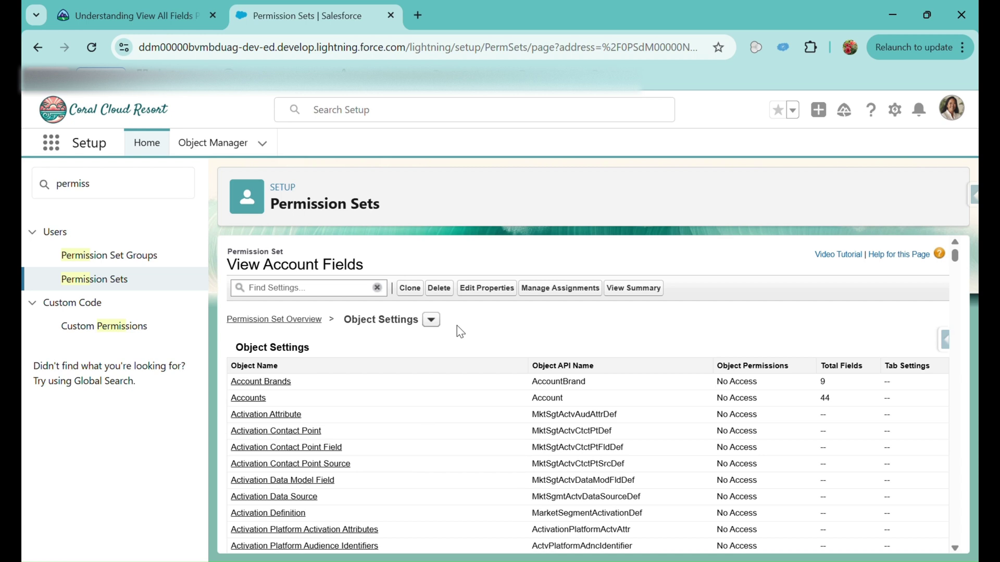
click(253, 398)
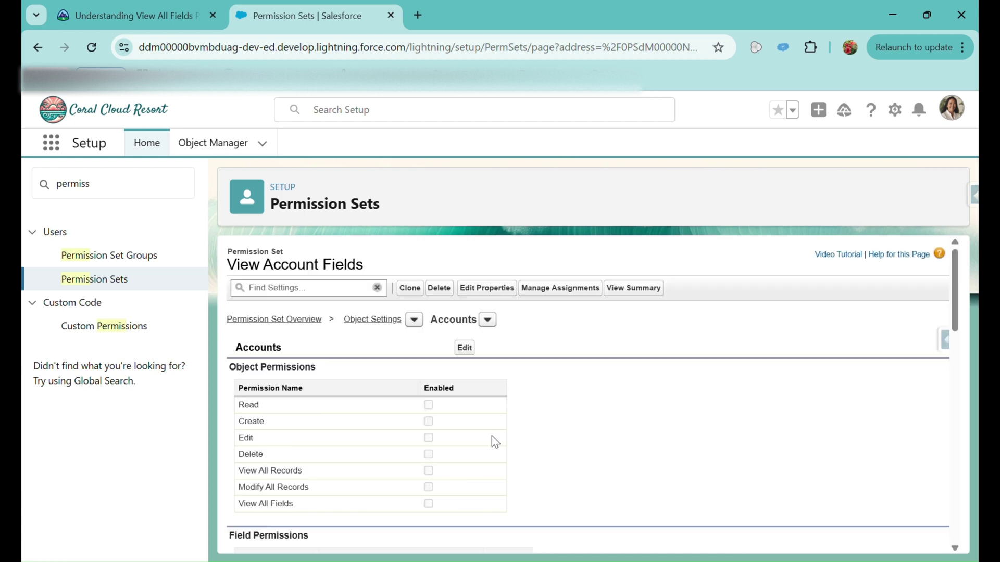
click(464, 347)
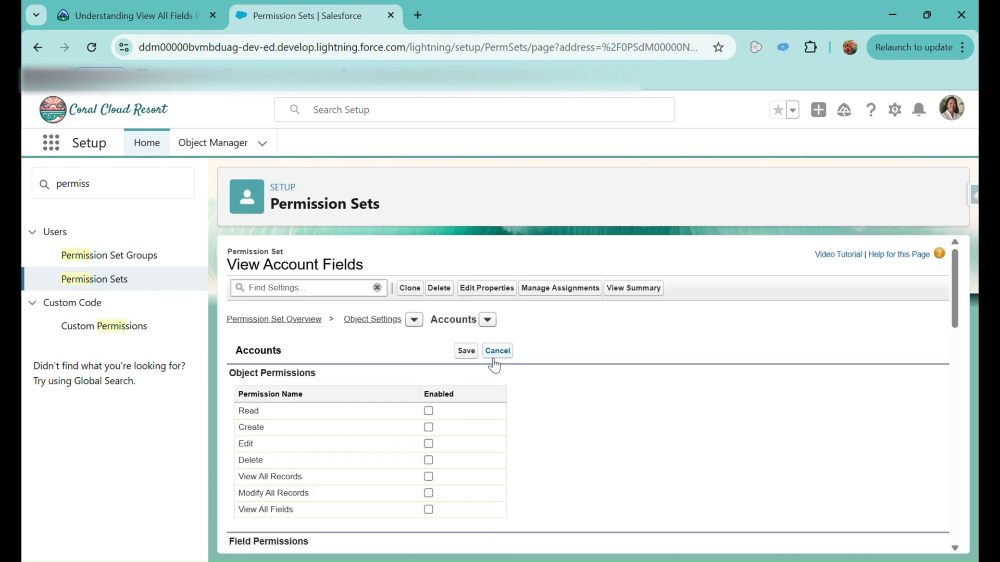
scroll(505, 392, down, 2)
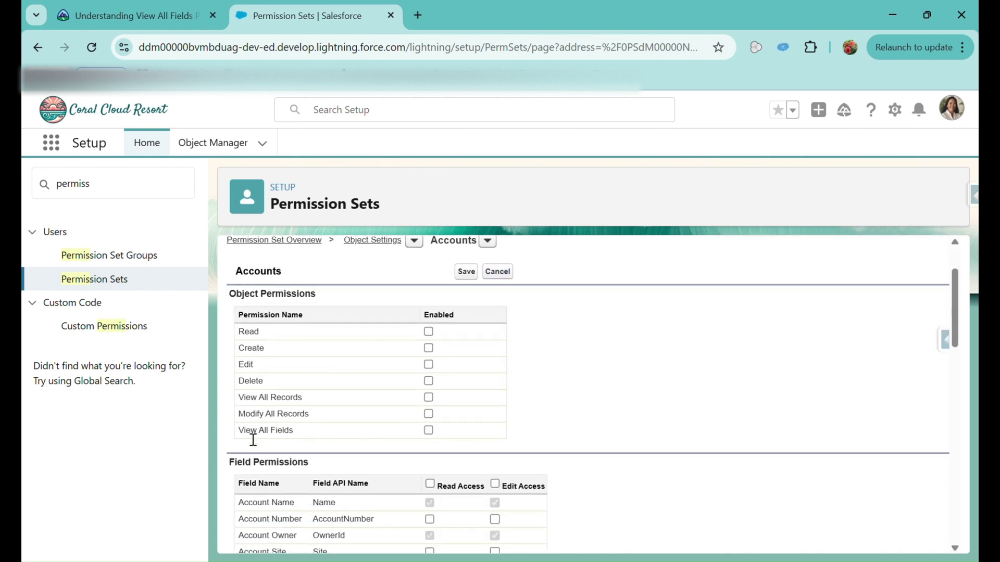
click(428, 430)
scroll(463, 513, down, 15)
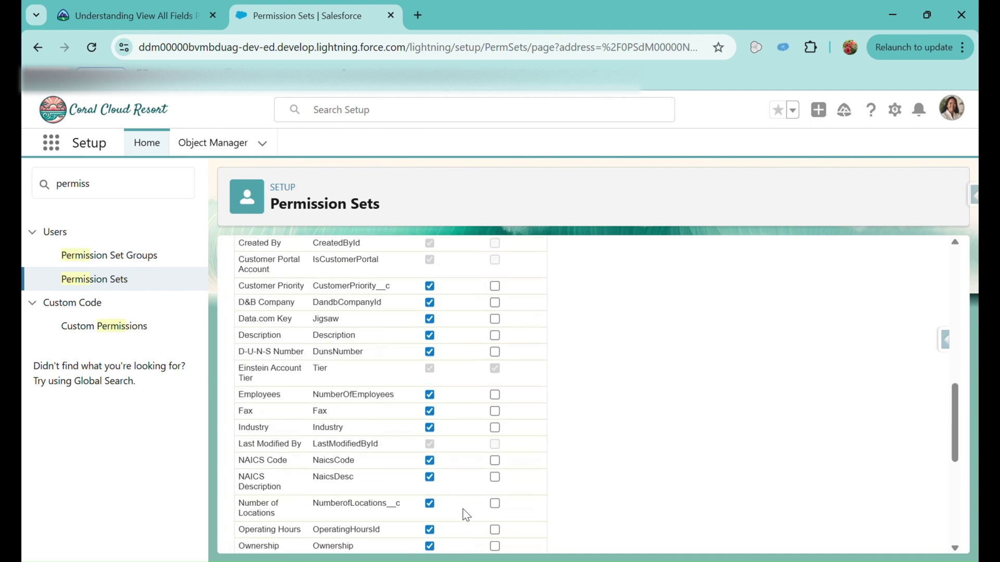
scroll(464, 514, up, 15)
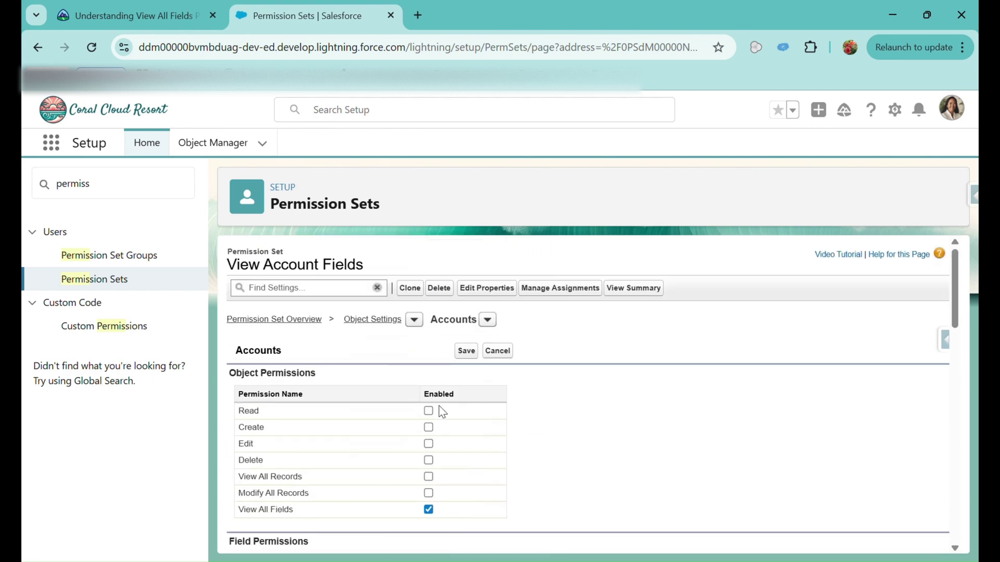
click(176, 19)
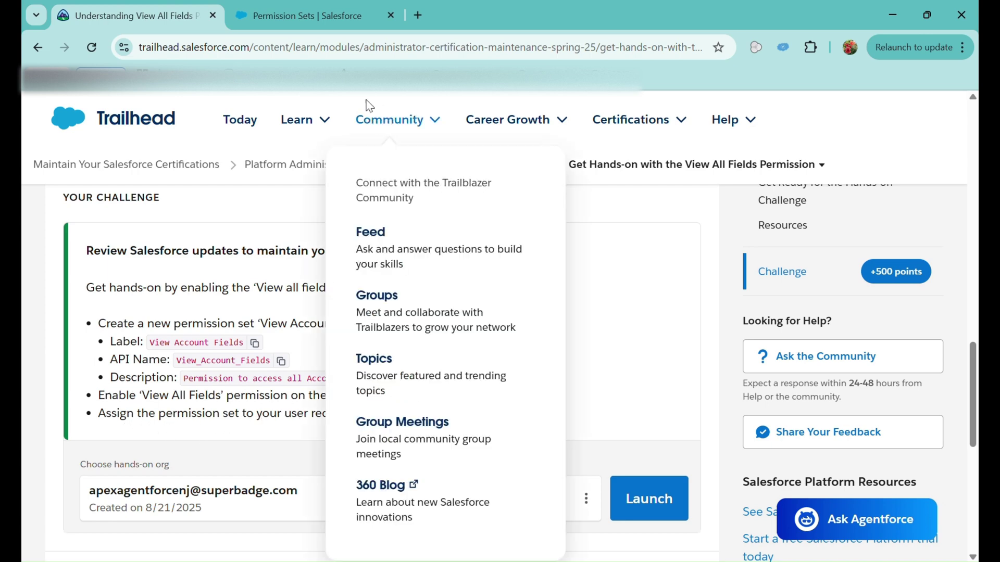
click(308, 15)
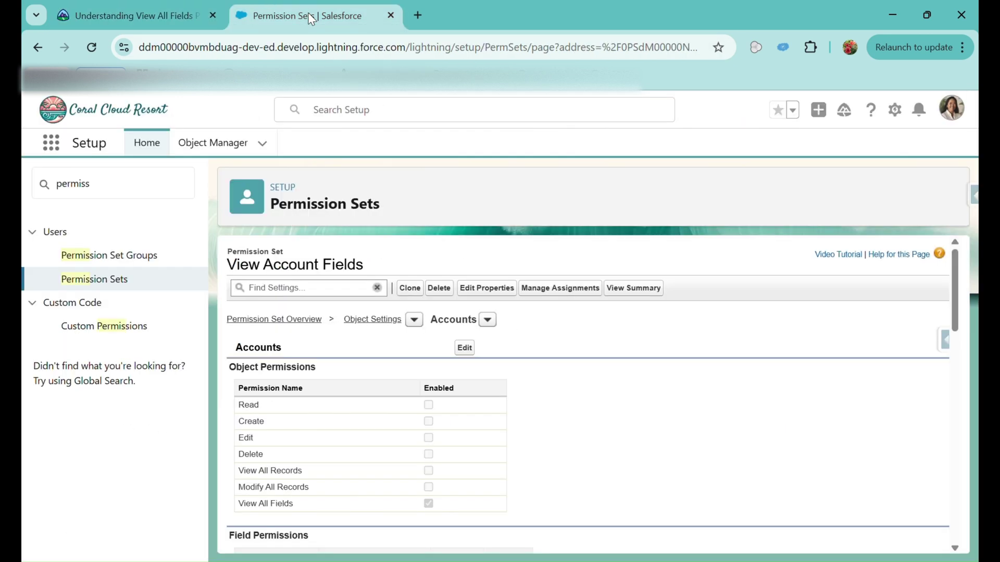
Add View Account Fields to your user's enabled permission sets, save, and accept the notice
click(364, 117)
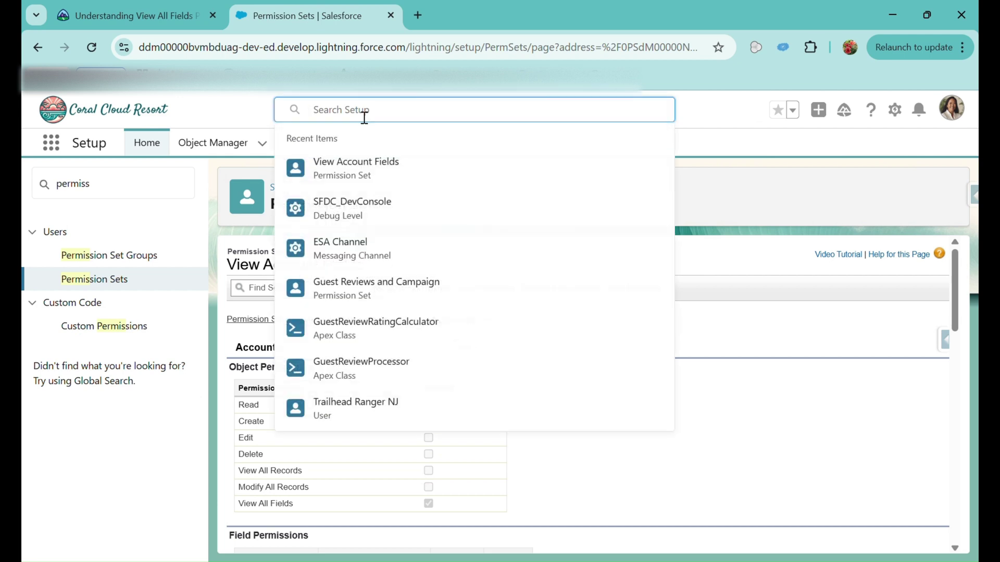
click(392, 409)
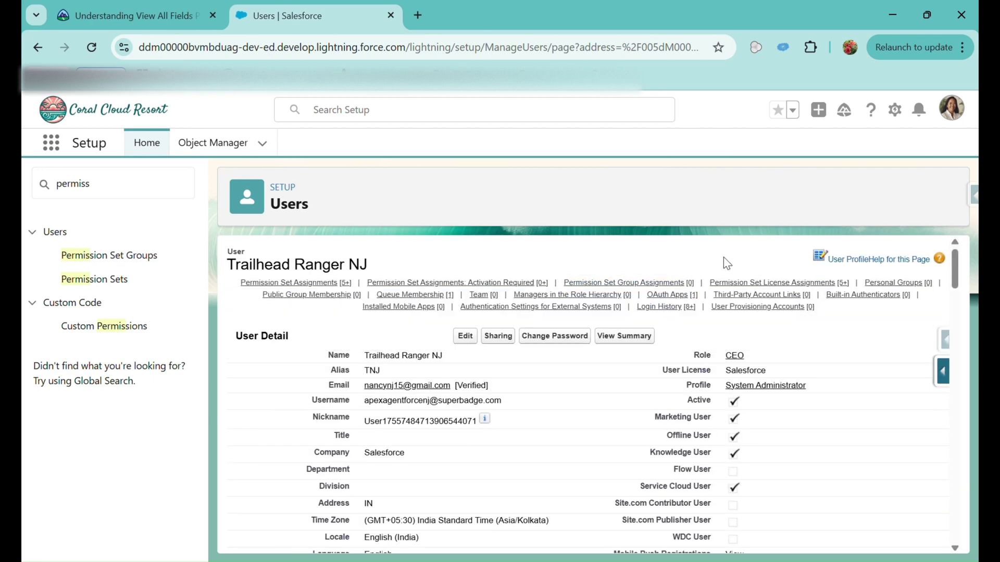
mouse_move(328, 284)
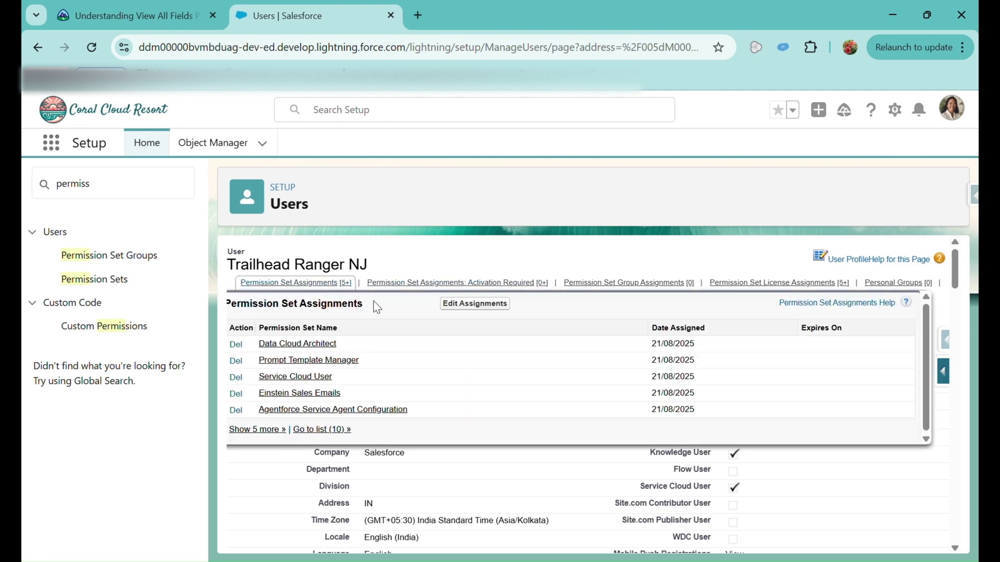
click(486, 304)
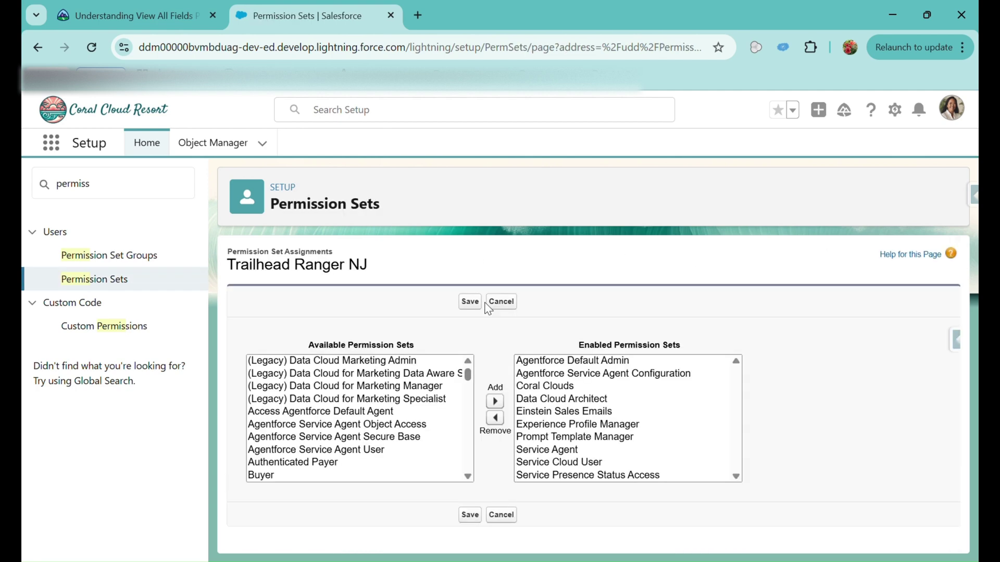
key(ctrl+f)
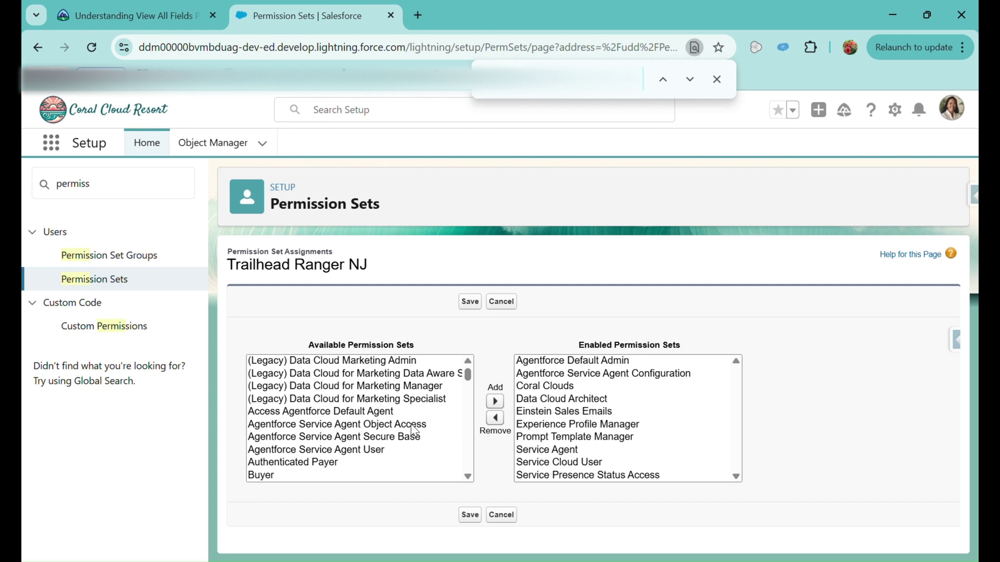
text(view a)
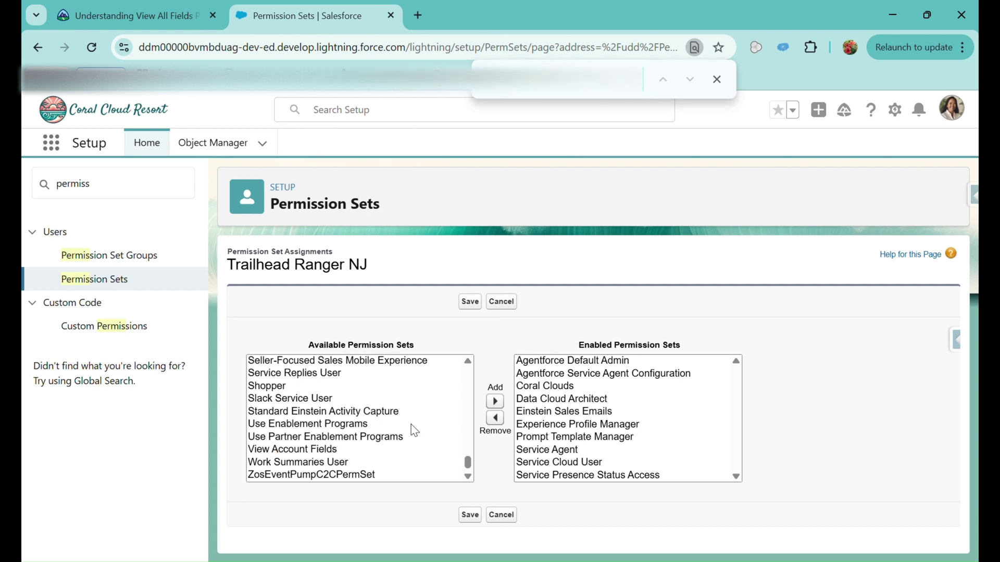
click(313, 449)
click(495, 402)
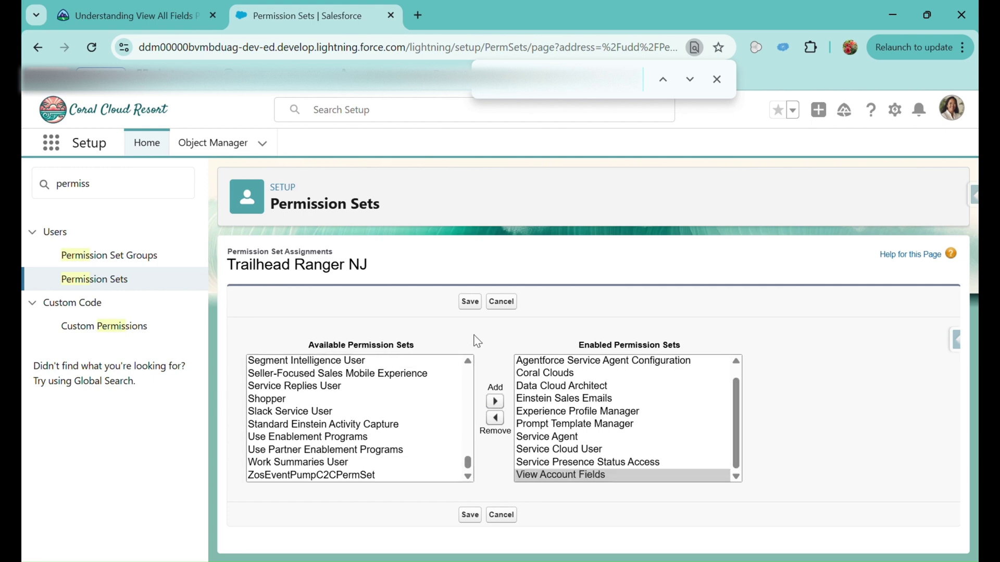
click(469, 302)
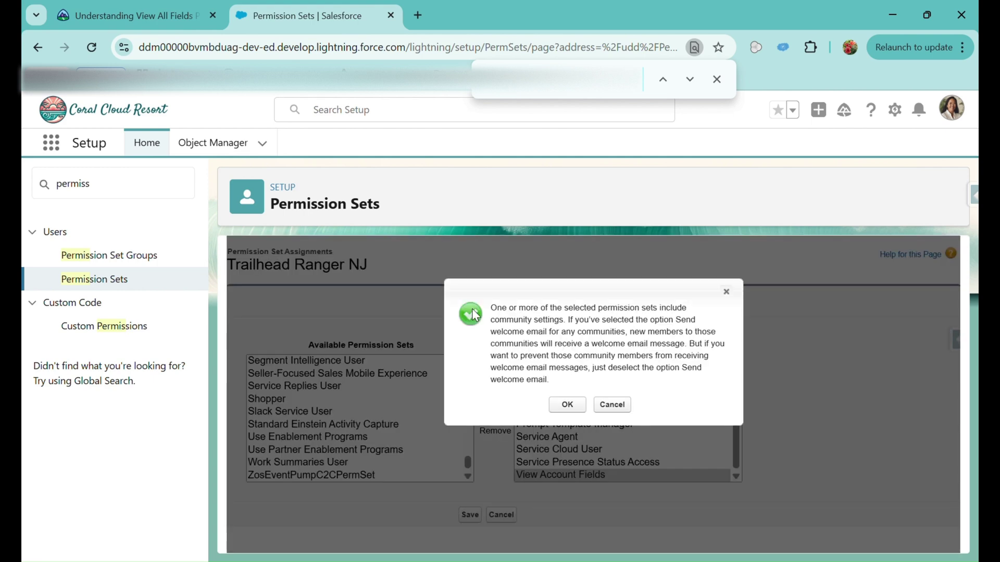
click(566, 405)
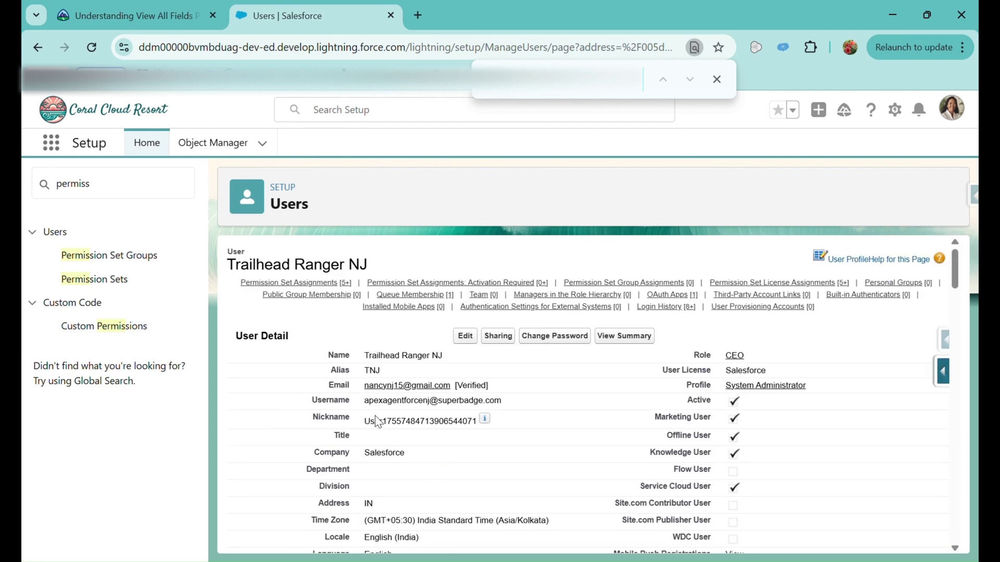
Check the challenge in Trailhead for 500 points, then highlight the awarded Spring '25 badge title
click(158, 16)
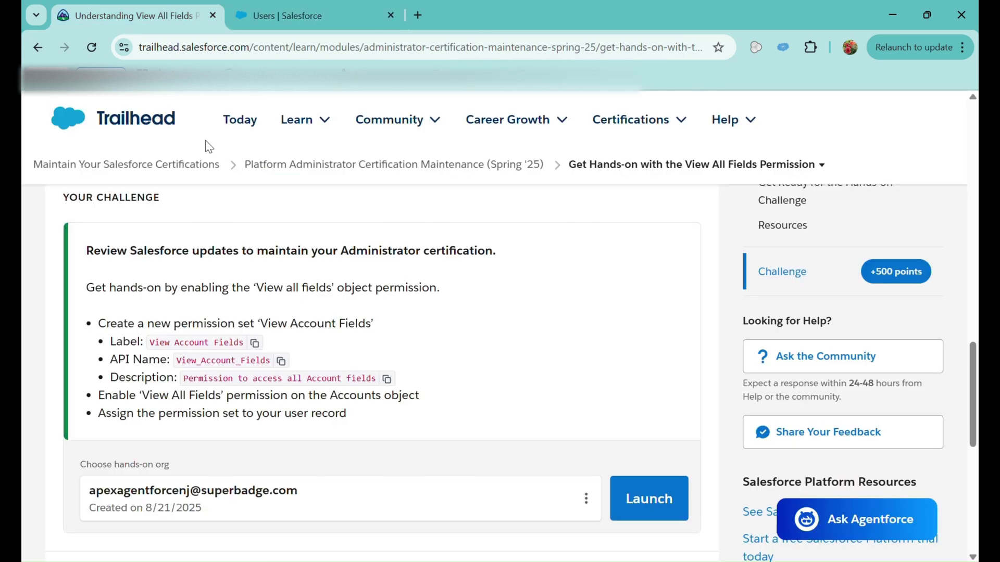
scroll(353, 372, down, 2)
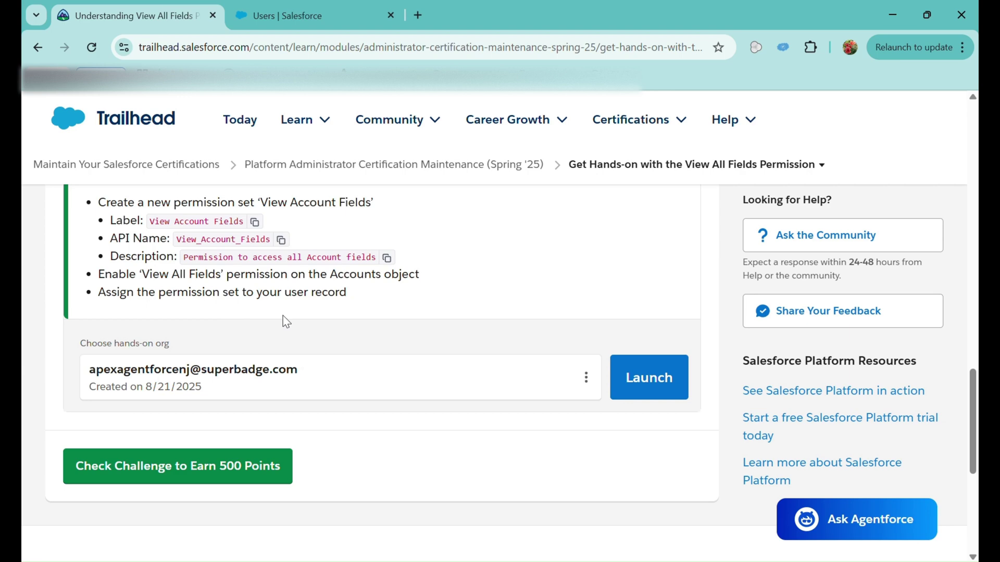
click(260, 471)
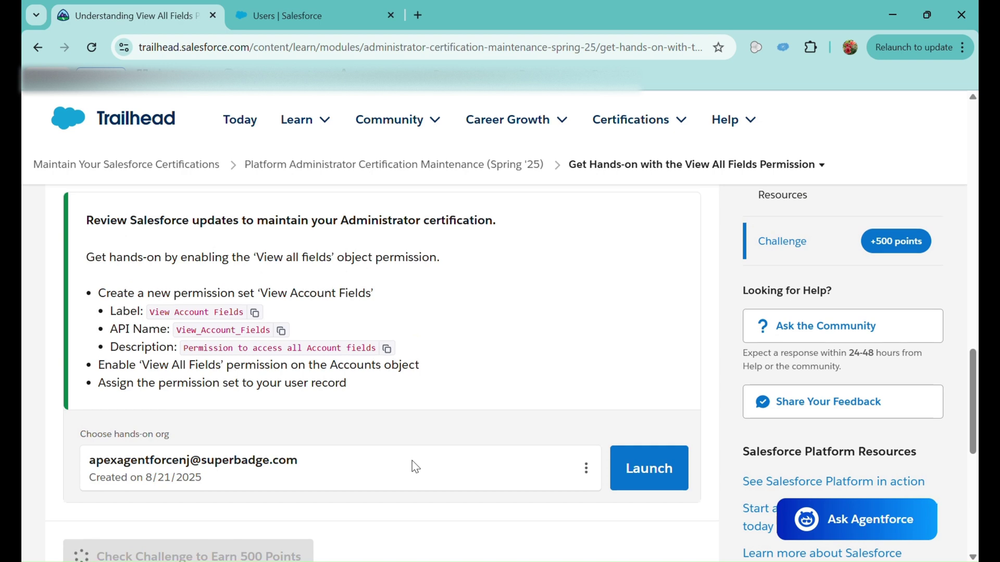
scroll(414, 467, down, 1)
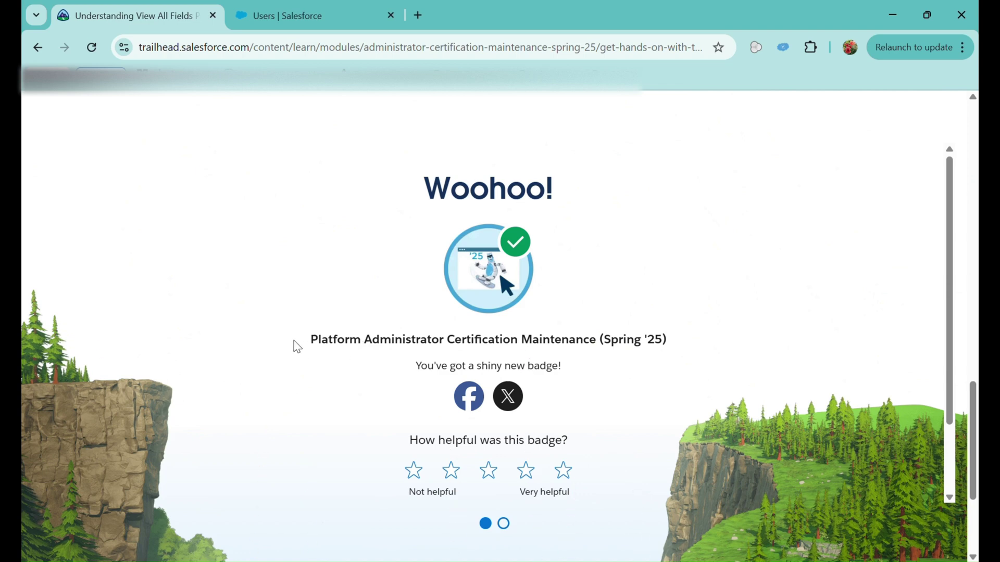
drag(298, 344, 682, 341)
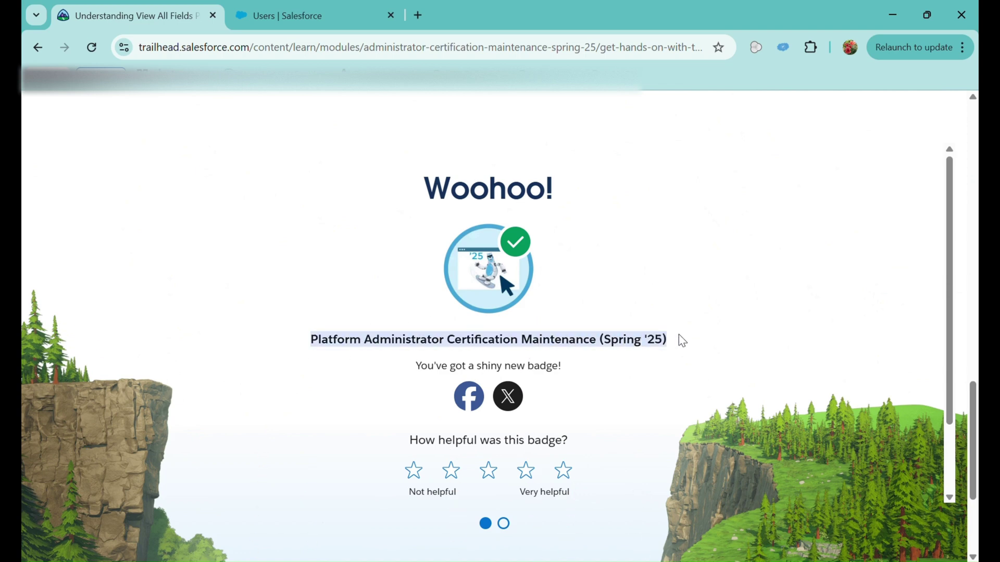